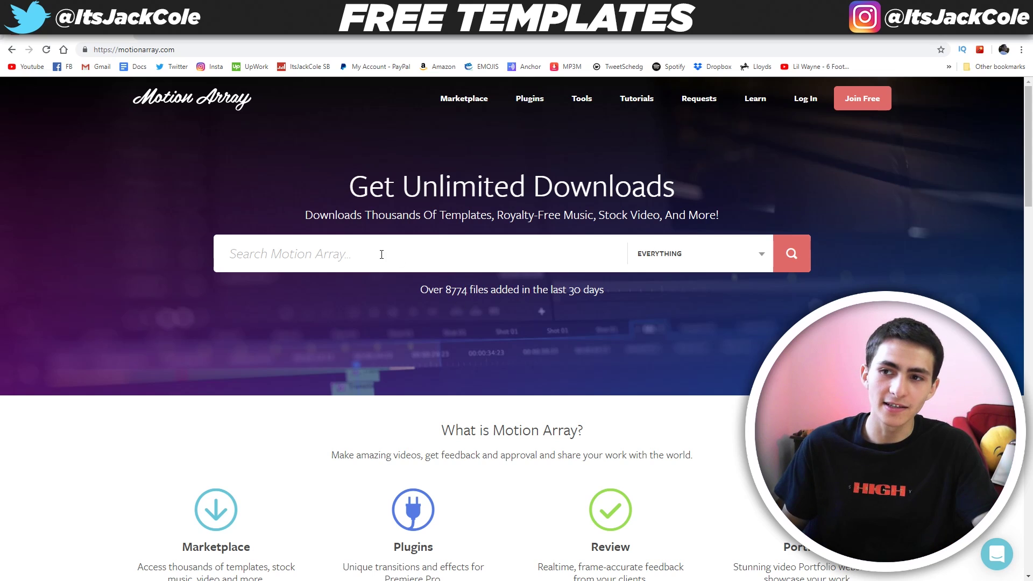
Search the site for Premiere Pro Templates without a keyword and limit the results to Free Items.
{"action": "left_click", "coordinate": [694, 259]}
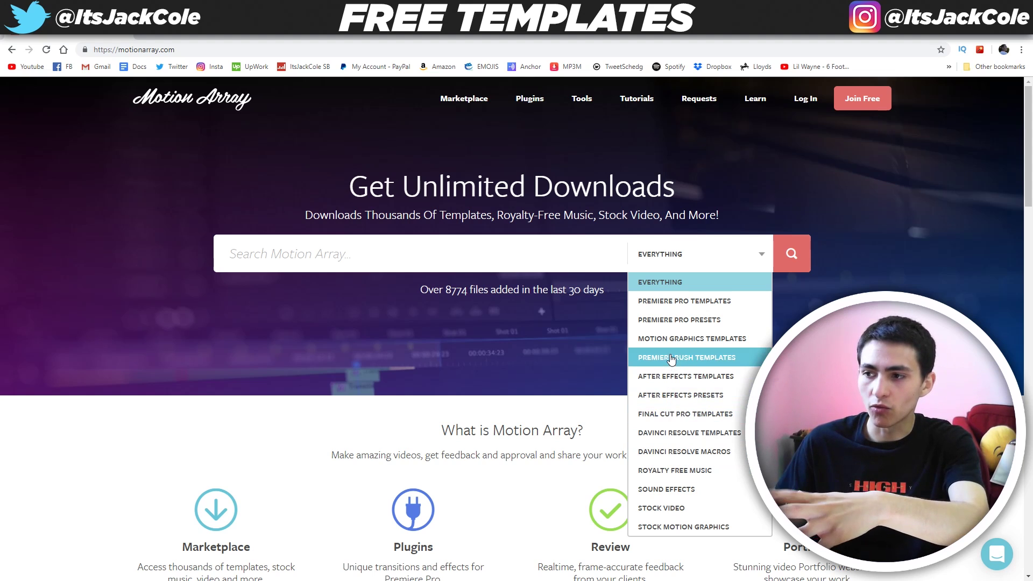
{"action": "left_click", "coordinate": [683, 301]}
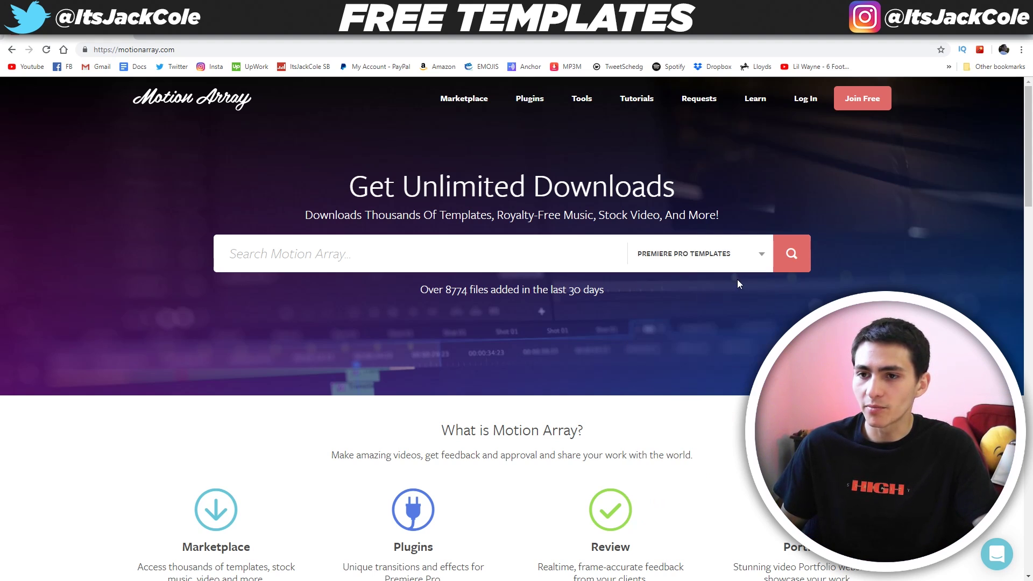
{"action": "left_click", "coordinate": [791, 253]}
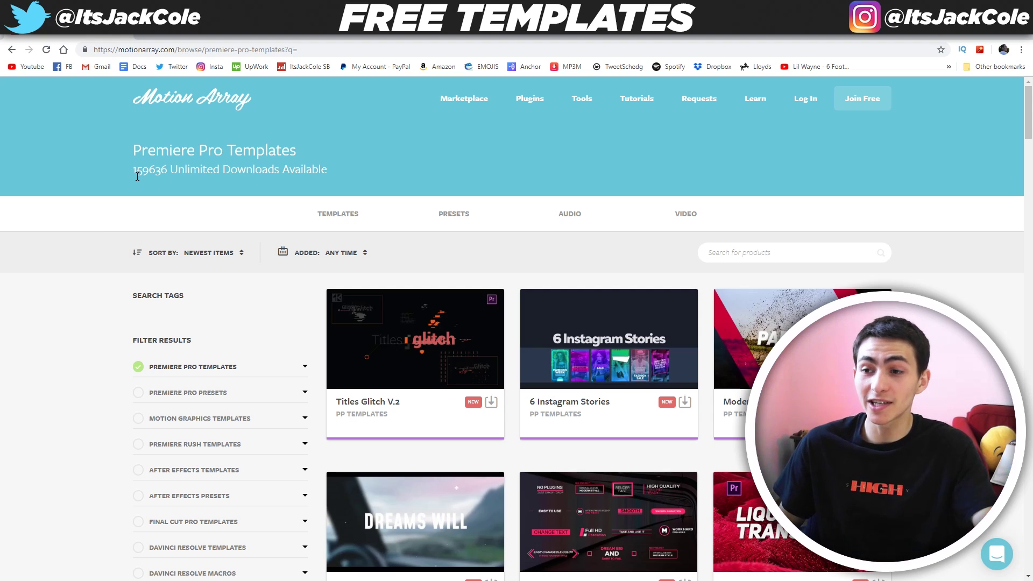
{"action": "scroll", "coordinate": [81, 224], "scroll_direction": "down", "scroll_amount": 2}
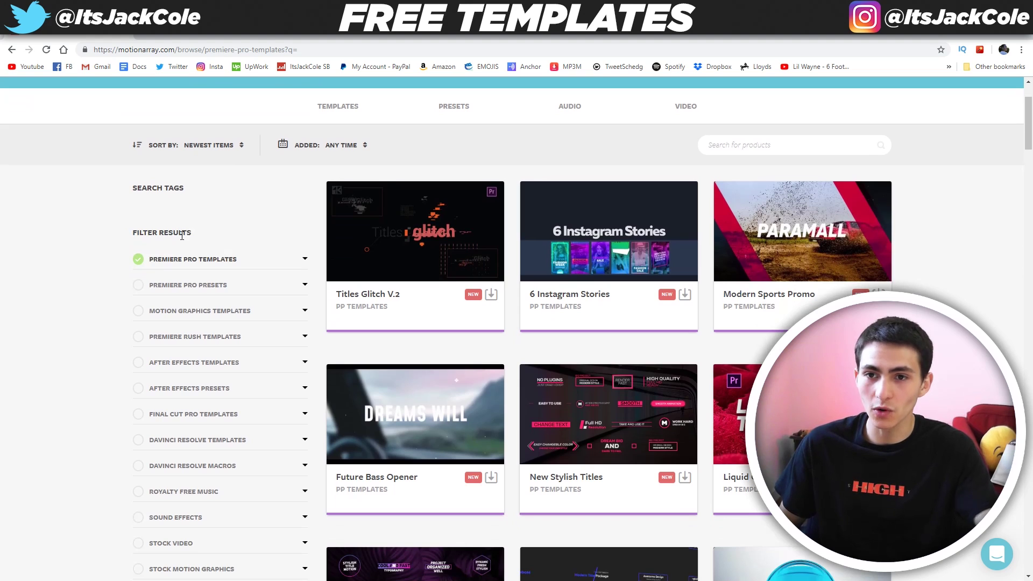
{"action": "scroll", "coordinate": [104, 265], "scroll_direction": "down", "scroll_amount": 4}
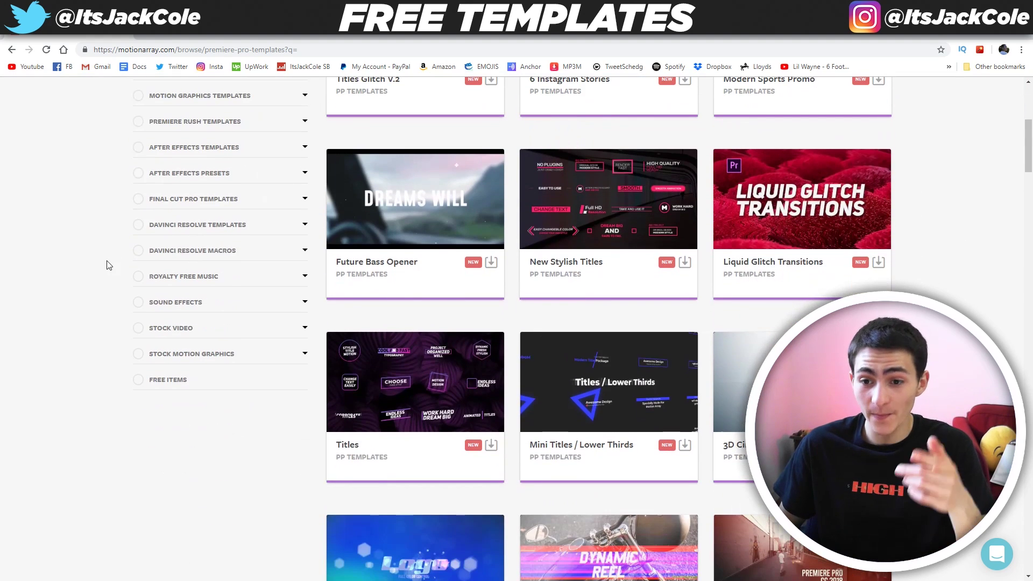
{"action": "left_click", "coordinate": [141, 380]}
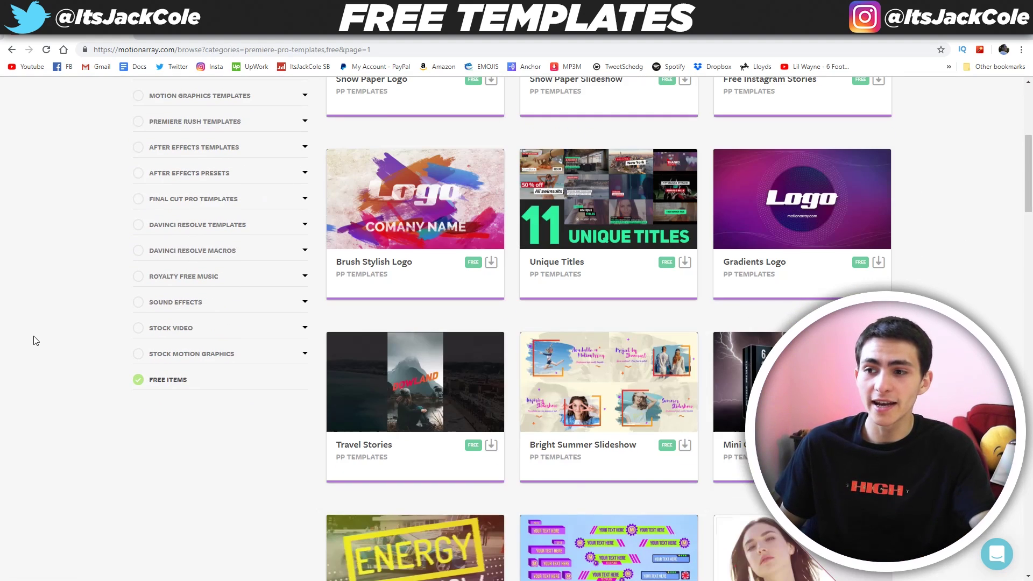
Preview the Snow Paper Slideshow and Free Instagram Stories templates among the free results.
{"action": "scroll", "coordinate": [34, 340], "scroll_direction": "down", "scroll_amount": 4}
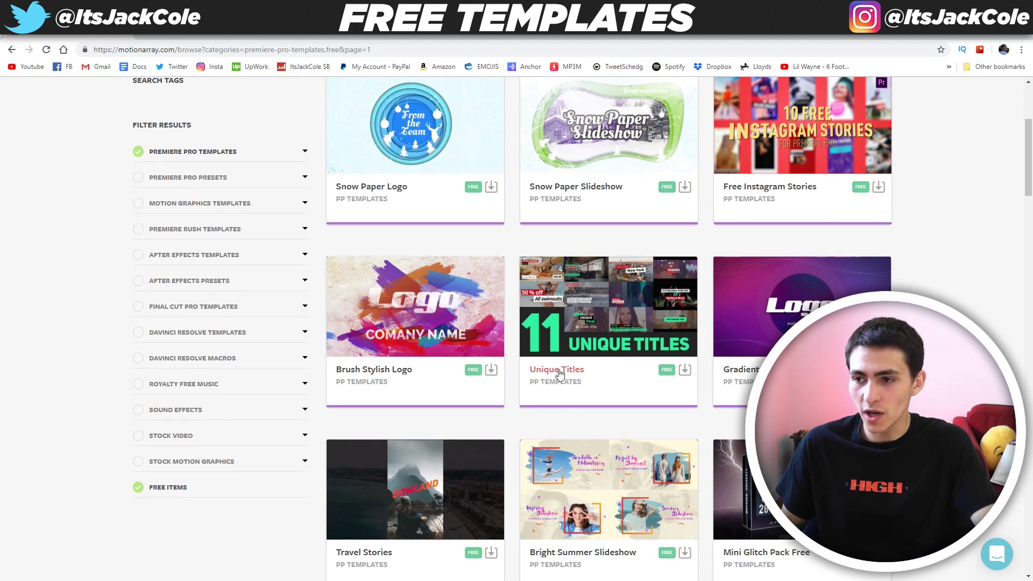
{"action": "scroll", "coordinate": [393, 373], "scroll_direction": "up", "scroll_amount": 2}
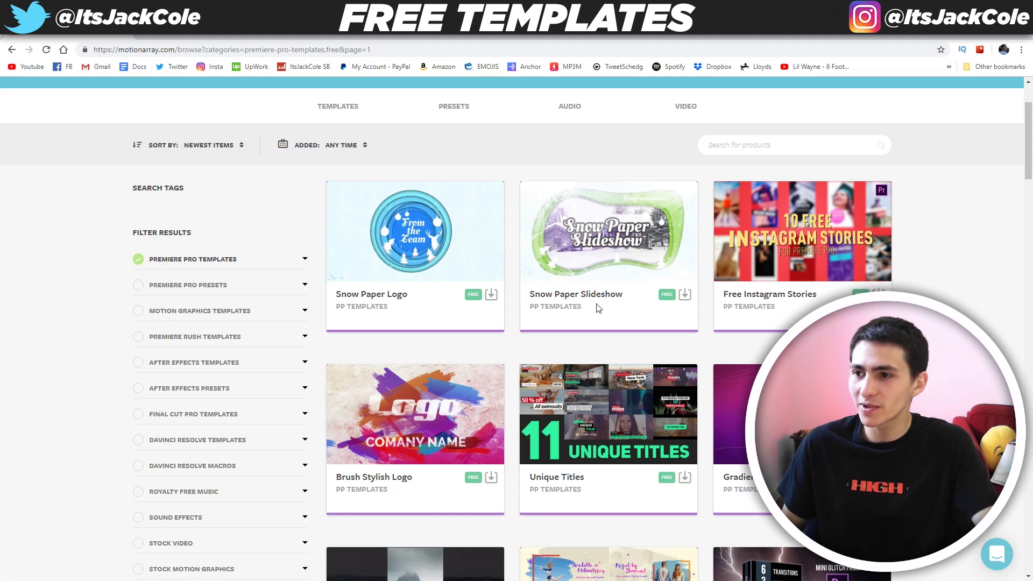
{"action": "mouse_move", "coordinate": [616, 244]}
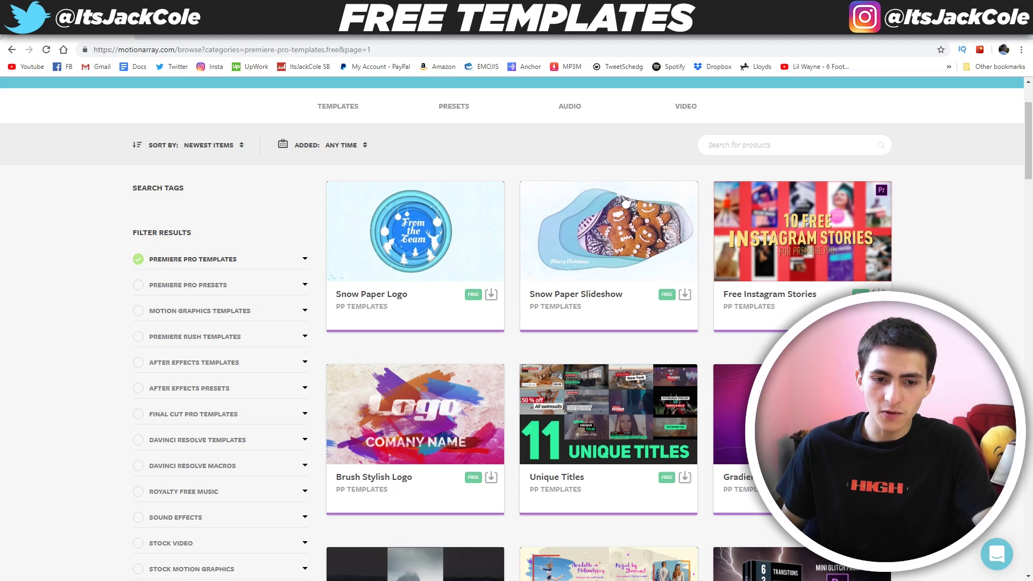
{"action": "mouse_move", "coordinate": [695, 277]}
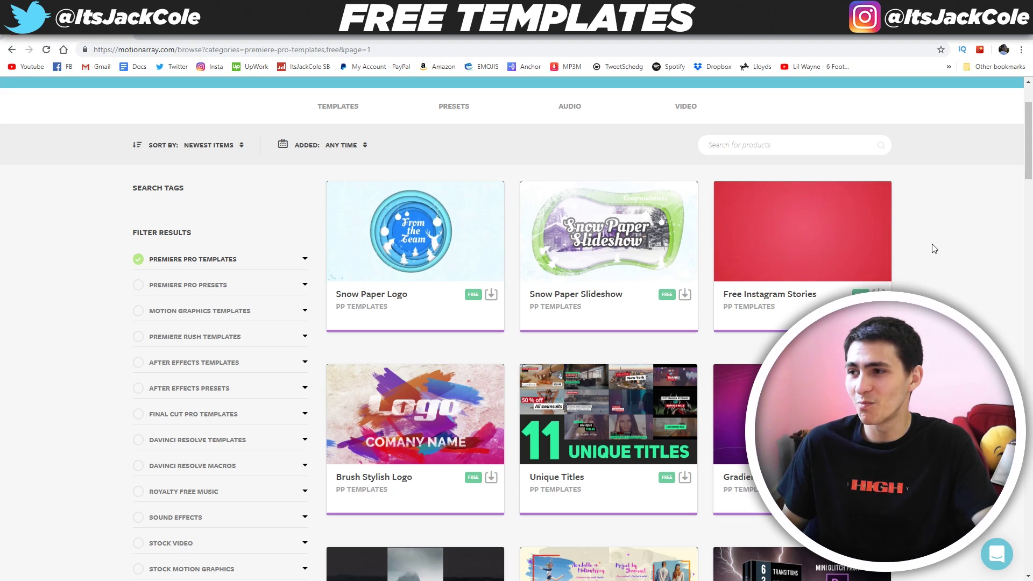
{"action": "mouse_move", "coordinate": [796, 237]}
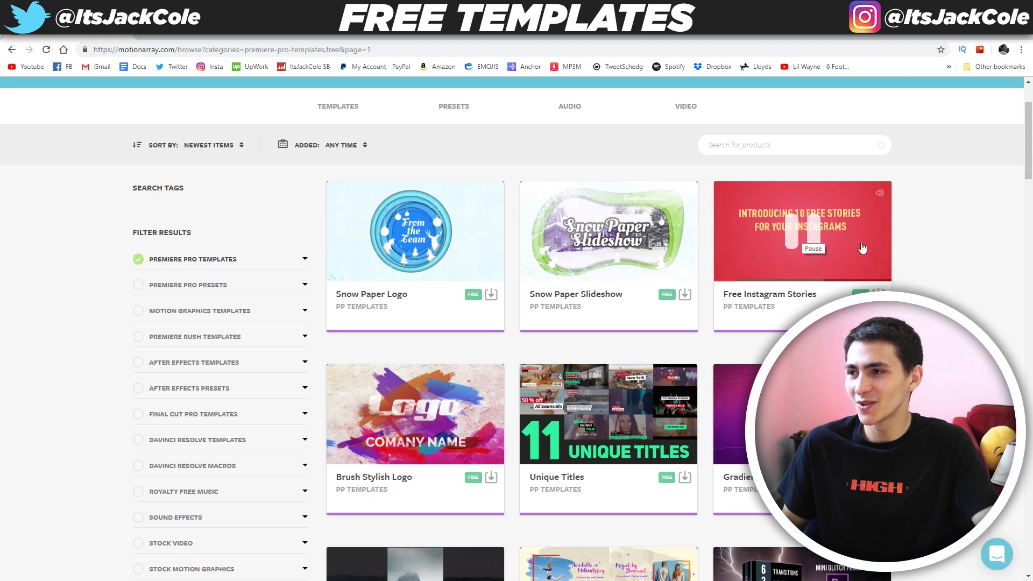
Find the Unfolding Titles template further down the free results, play its preview and open its product page.
{"action": "scroll", "coordinate": [932, 242], "scroll_direction": "down", "scroll_amount": 4}
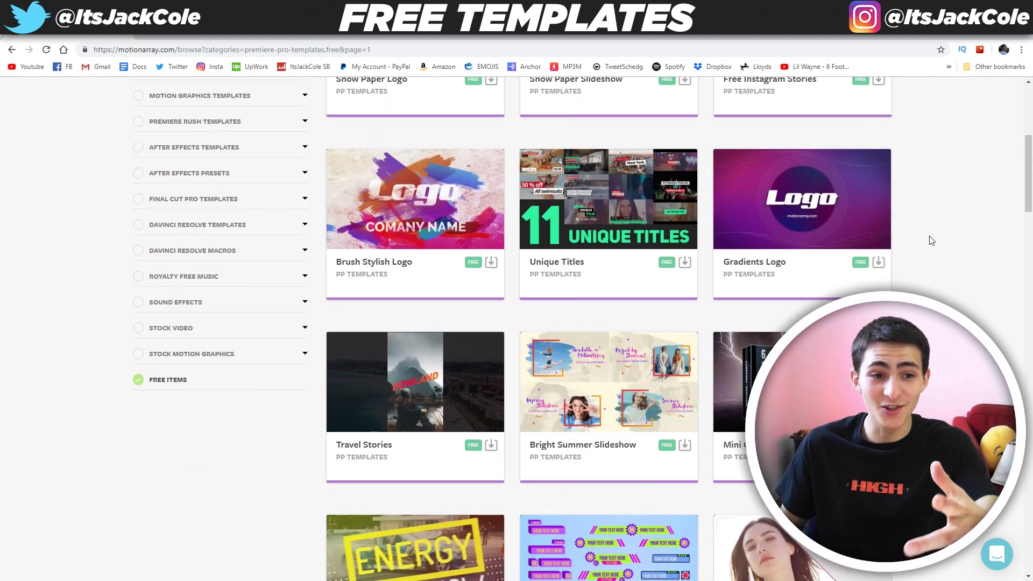
{"action": "scroll", "coordinate": [932, 241], "scroll_direction": "down", "scroll_amount": 2}
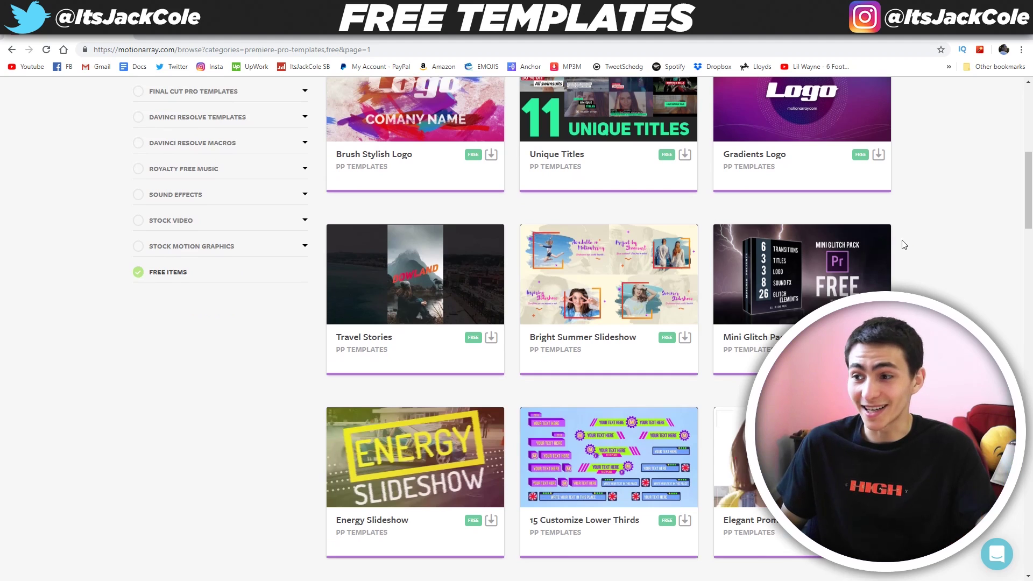
{"action": "scroll", "coordinate": [906, 245], "scroll_direction": "down", "scroll_amount": 3}
{"action": "scroll", "coordinate": [895, 248], "scroll_direction": "down", "scroll_amount": 4}
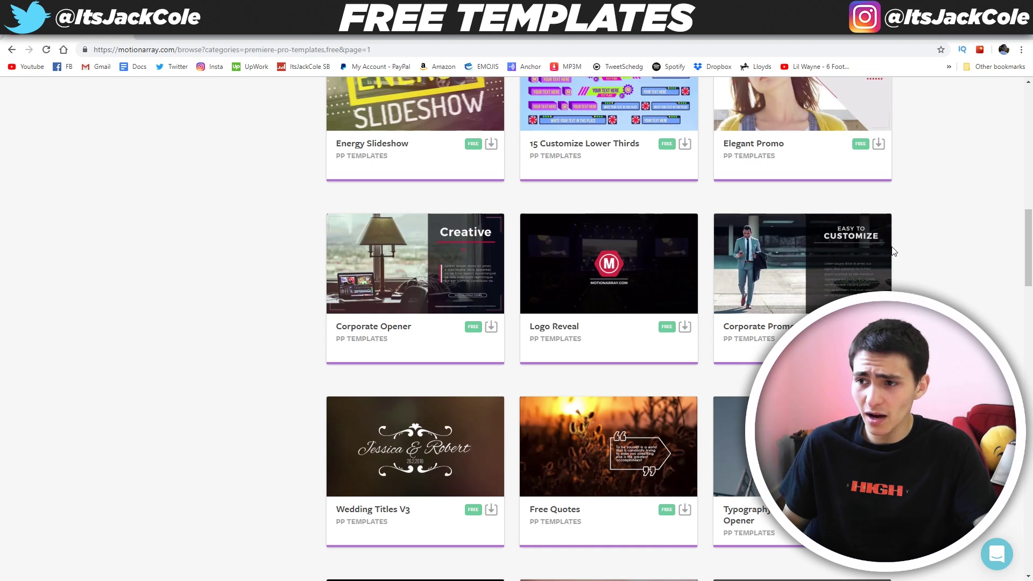
{"action": "scroll", "coordinate": [896, 250], "scroll_direction": "down", "scroll_amount": 4}
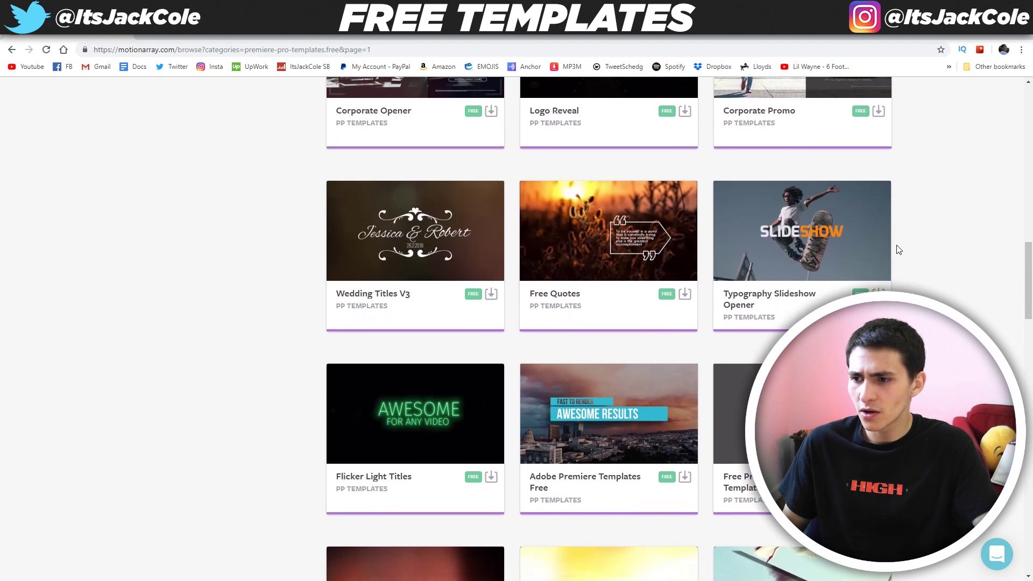
{"action": "scroll", "coordinate": [898, 250], "scroll_direction": "down", "scroll_amount": 4}
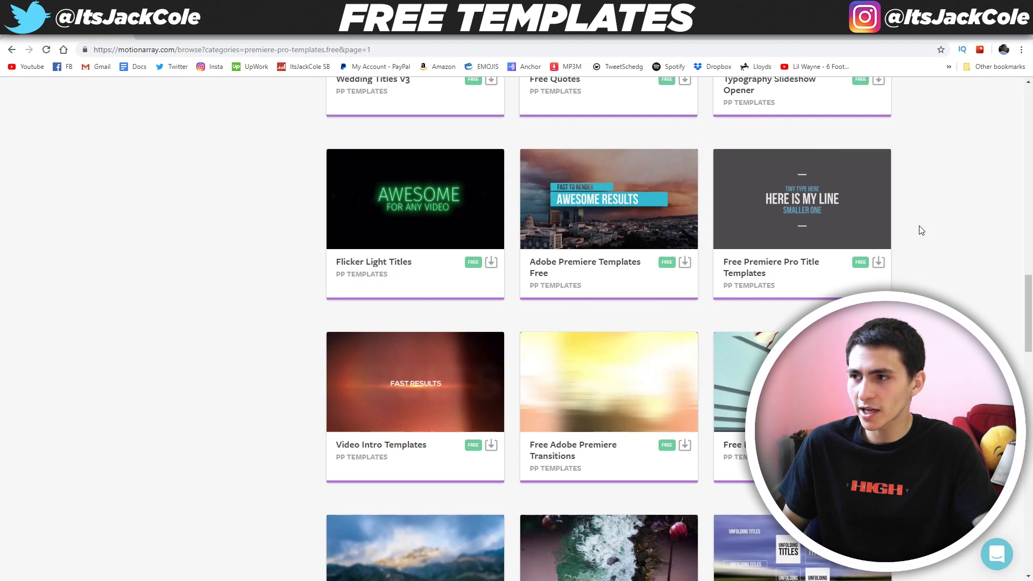
{"action": "scroll", "coordinate": [924, 218], "scroll_direction": "down", "scroll_amount": 6}
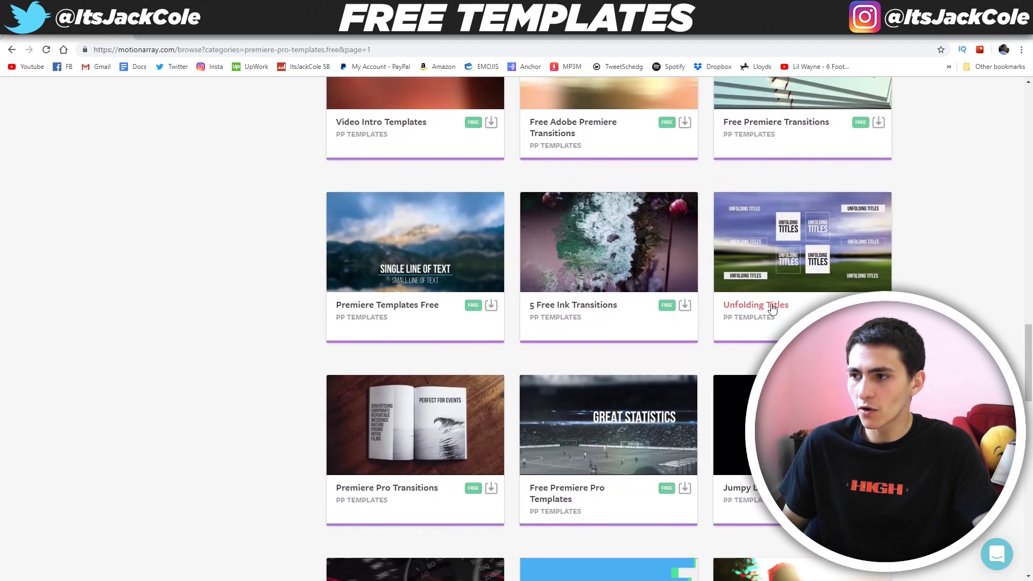
{"action": "mouse_move", "coordinate": [804, 257]}
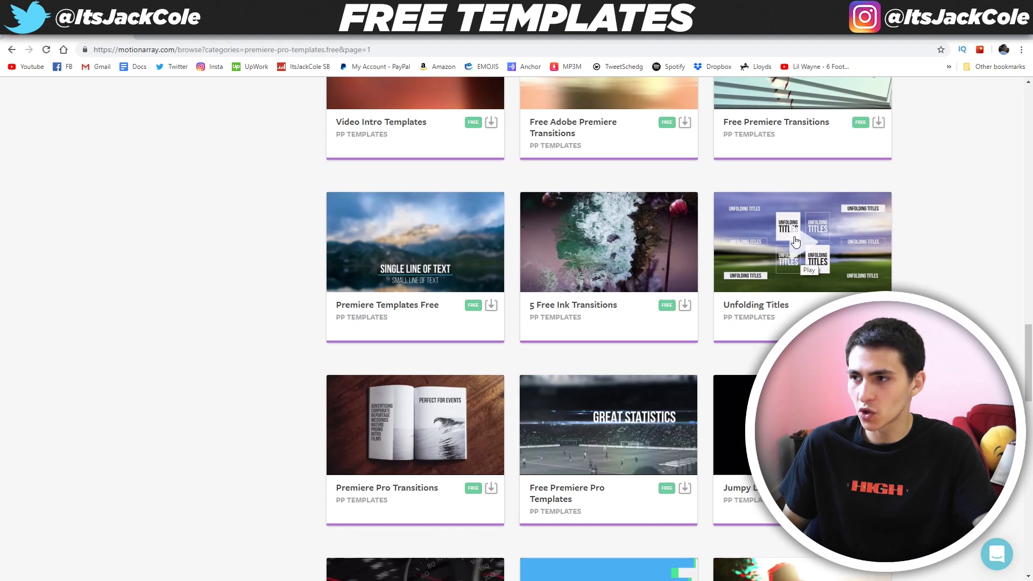
{"action": "left_click", "coordinate": [796, 241]}
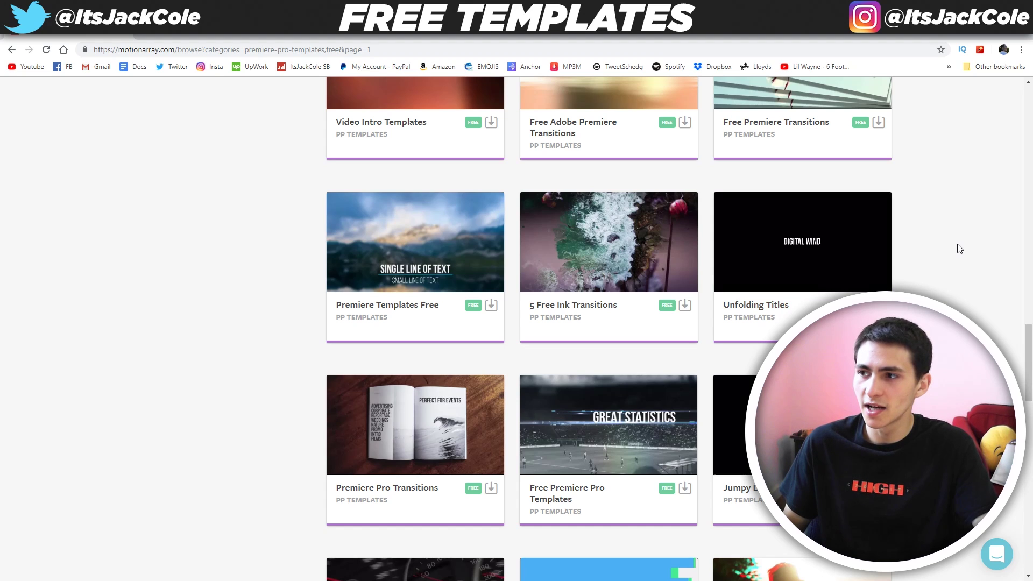
{"action": "left_click", "coordinate": [775, 305]}
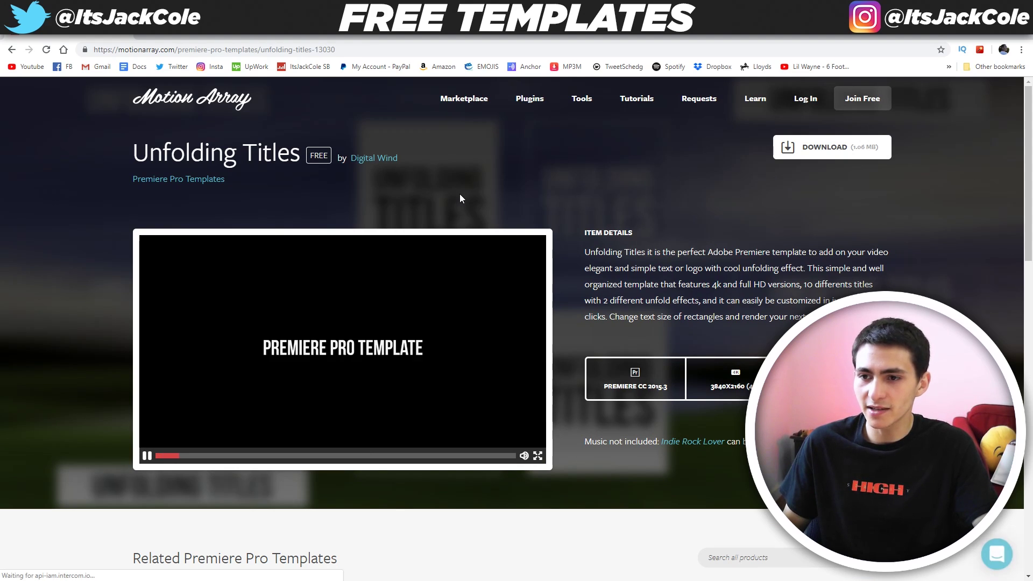
Skim through the Unfolding Titles preview video on its product page and pause it.
{"action": "left_click", "coordinate": [257, 455]}
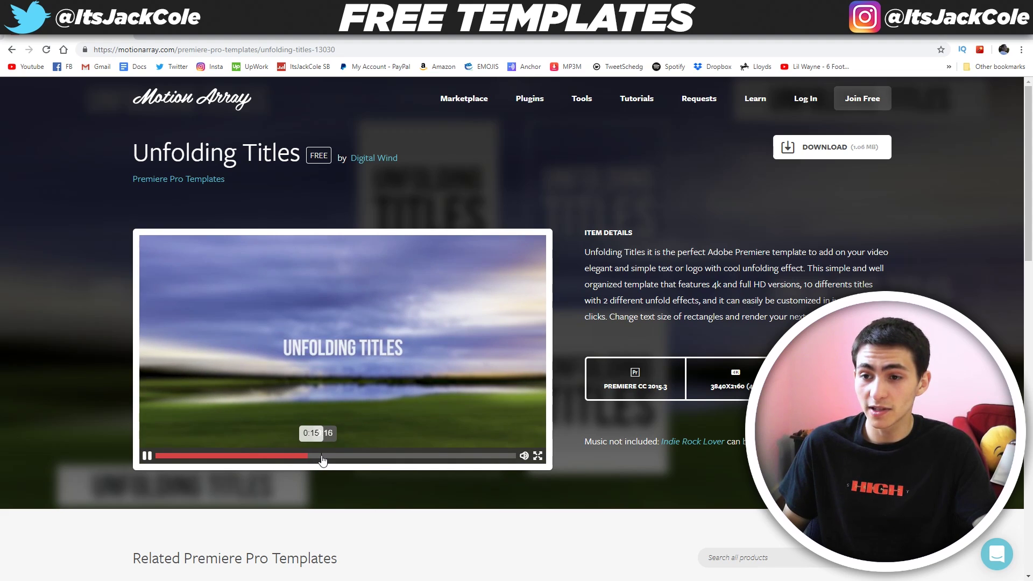
{"action": "left_click_drag", "start_coordinate": [347, 456], "coordinate": [385, 458]}
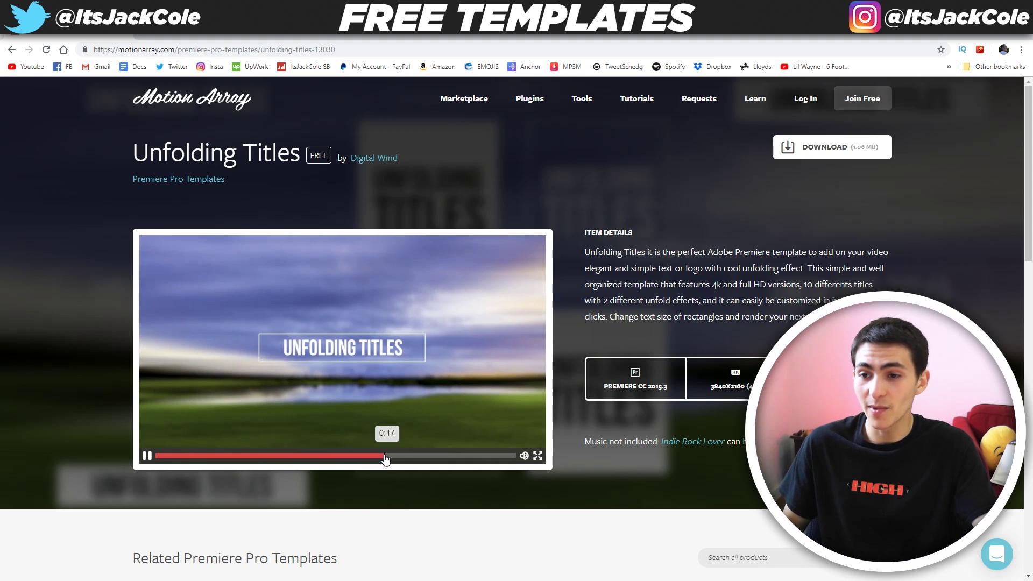
{"action": "left_click", "coordinate": [378, 444]}
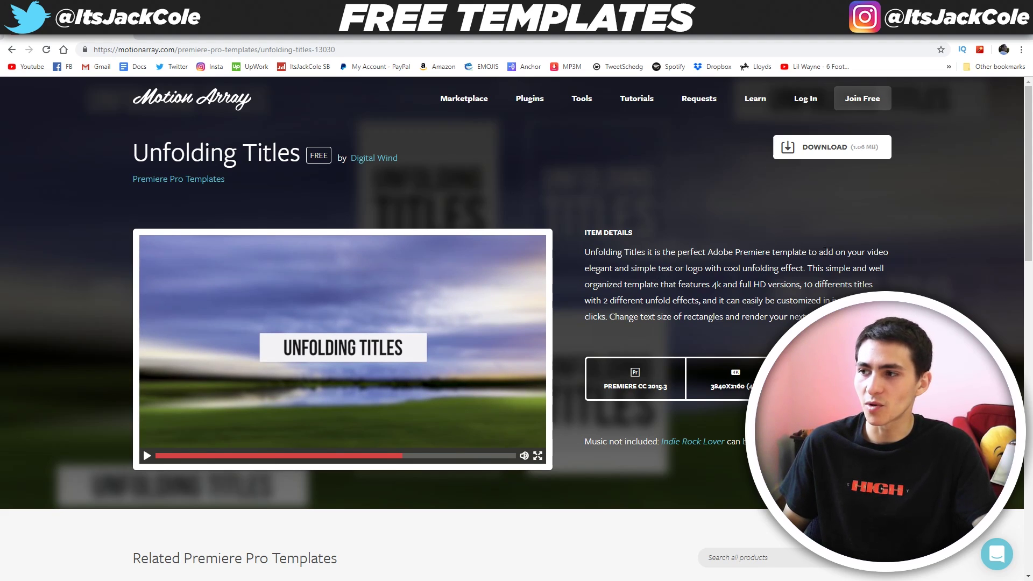
Request the download of the Unfolding Titles template and review the fields of the free account sign-up form.
{"action": "left_click", "coordinate": [819, 149]}
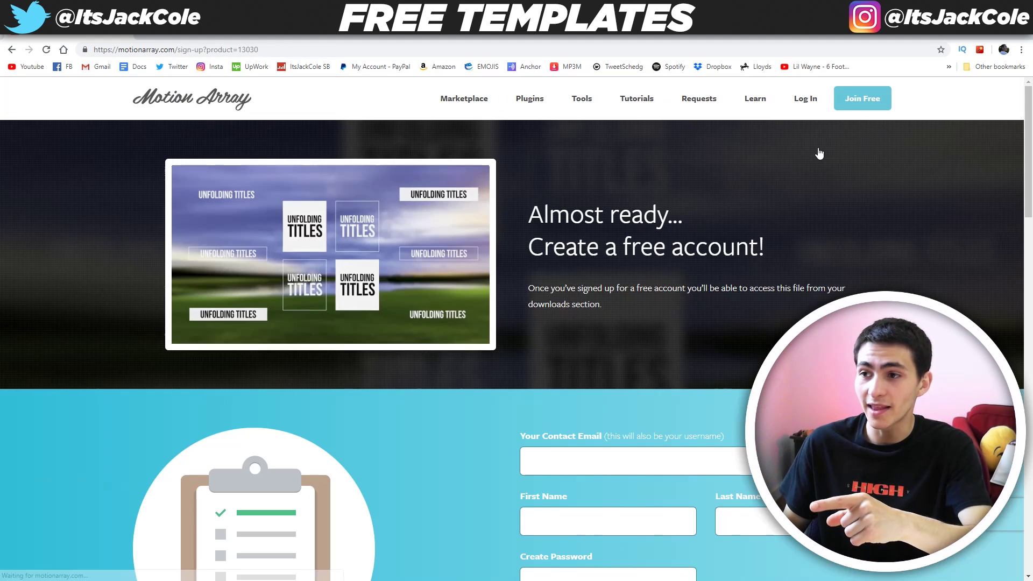
{"action": "scroll", "coordinate": [726, 173], "scroll_direction": "down", "scroll_amount": 5}
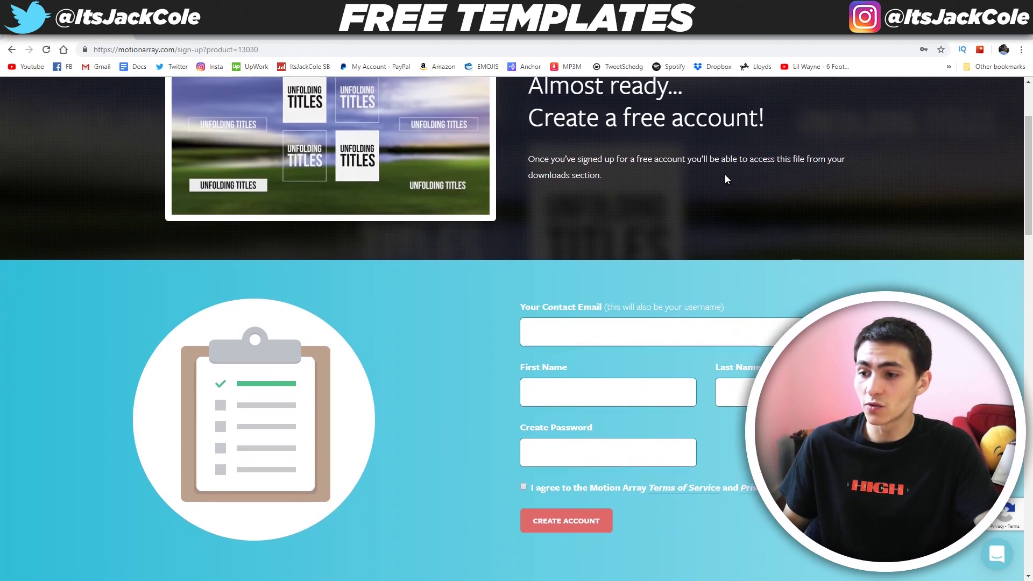
{"action": "scroll", "coordinate": [722, 194], "scroll_direction": "down", "scroll_amount": 1}
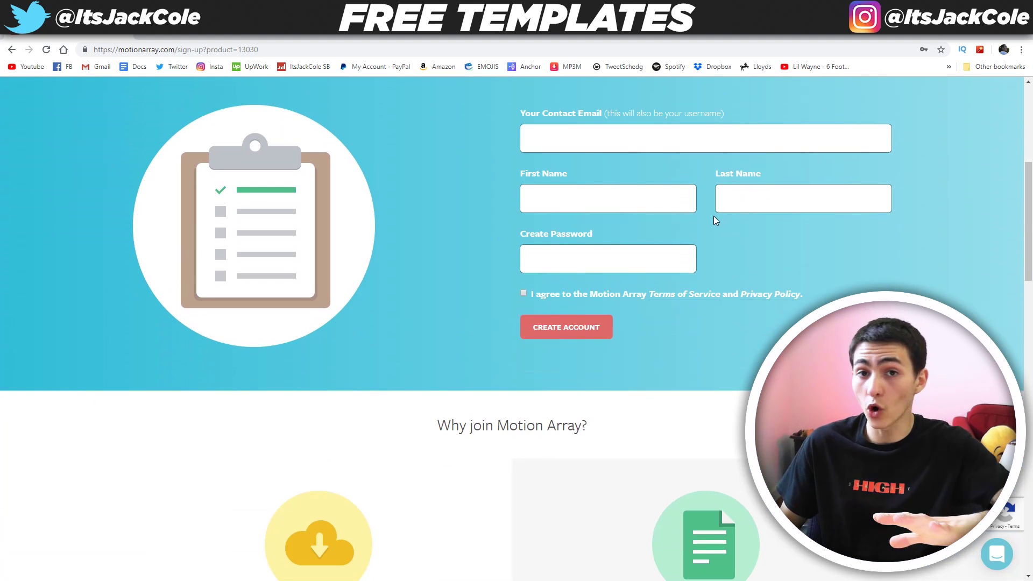
{"action": "scroll", "coordinate": [663, 215], "scroll_direction": "up", "scroll_amount": 5}
{"action": "scroll", "coordinate": [663, 216], "scroll_direction": "up", "scroll_amount": 1}
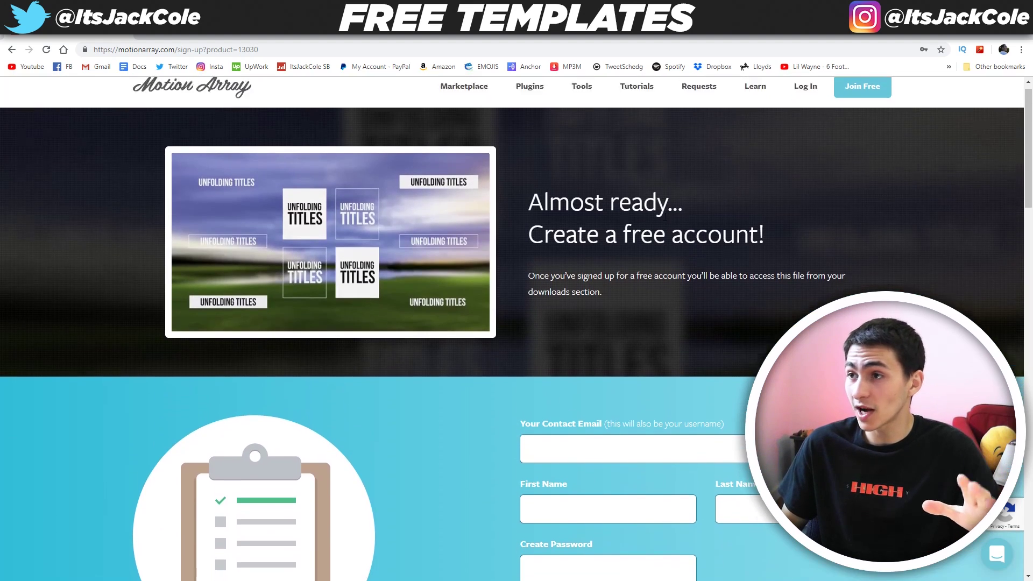
Log in to the existing account with the prefilled credentials and return to the site's home page.
{"action": "left_click", "coordinate": [802, 98]}
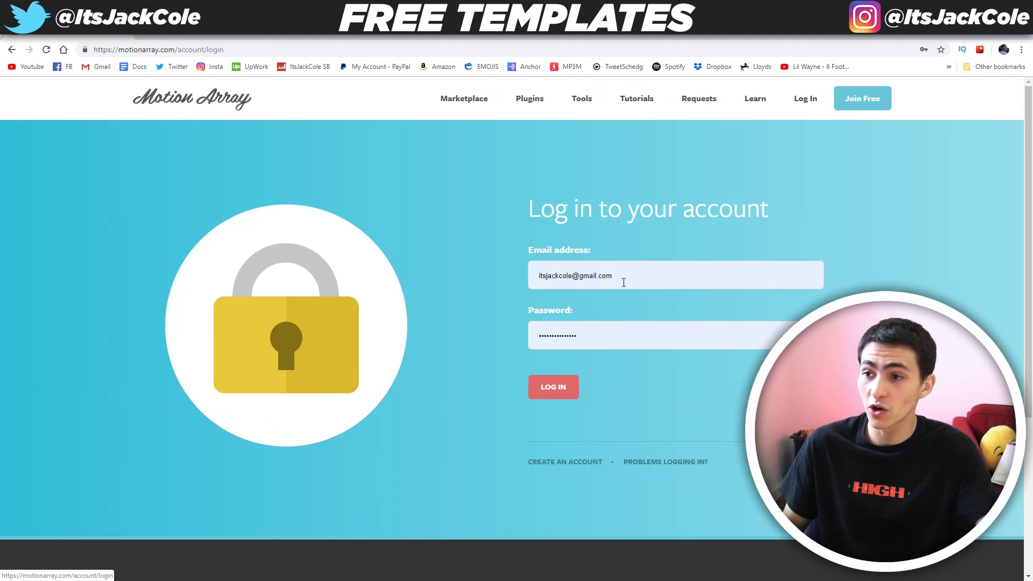
{"action": "left_click", "coordinate": [571, 392]}
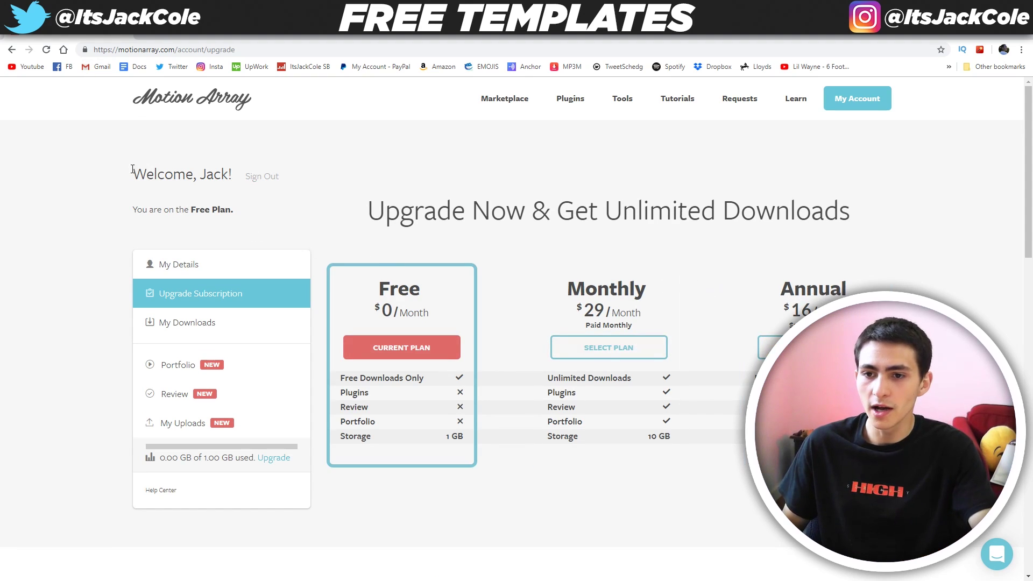
{"action": "left_click", "coordinate": [12, 49]}
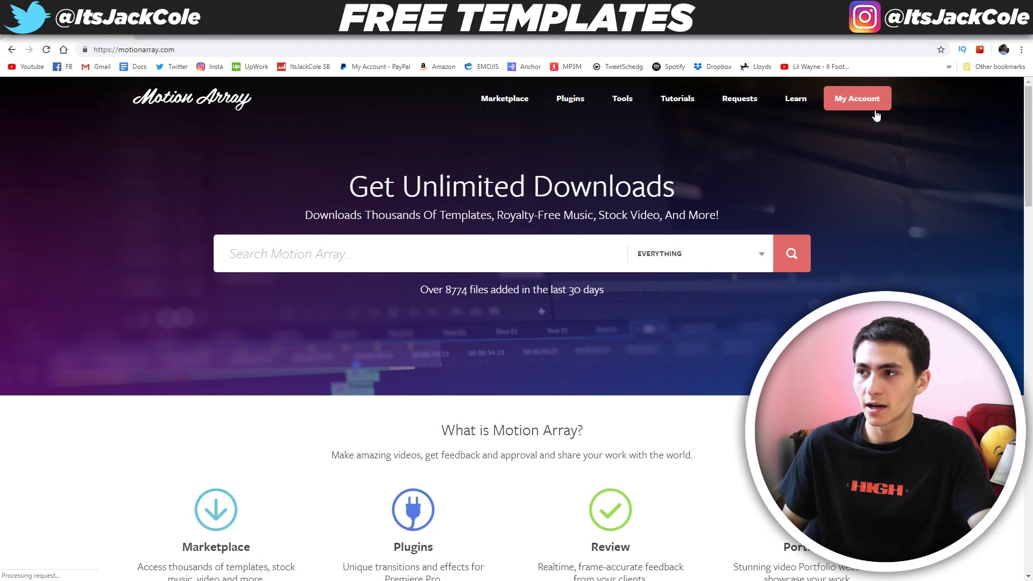
While logged in, search for Premiere Pro Templates again and restrict the results to Free Items.
{"action": "left_click", "coordinate": [677, 261]}
{"action": "left_click", "coordinate": [682, 301]}
{"action": "left_click", "coordinate": [777, 251]}
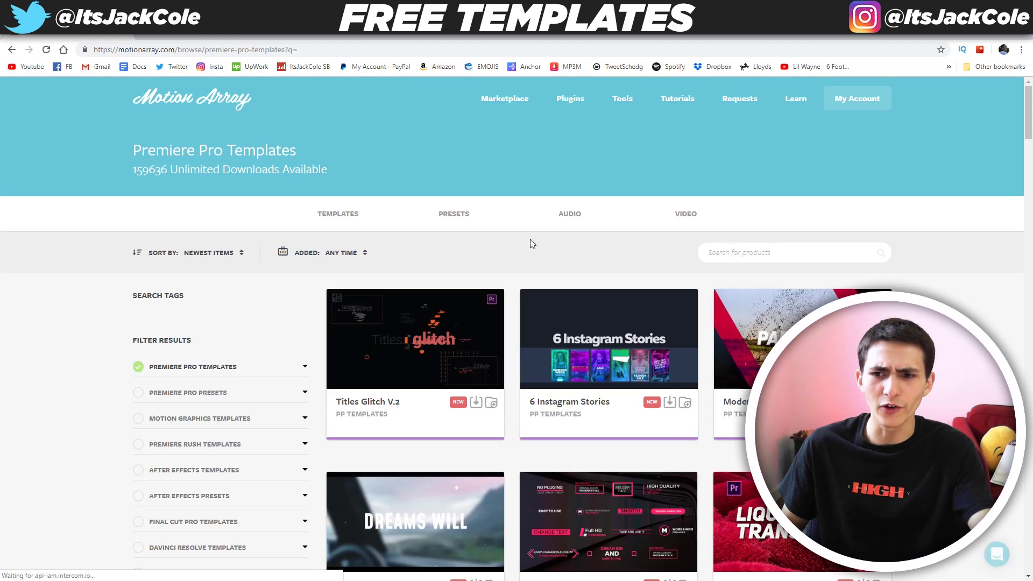
{"action": "scroll", "coordinate": [295, 253], "scroll_direction": "down", "scroll_amount": 10}
{"action": "scroll", "coordinate": [325, 264], "scroll_direction": "down", "scroll_amount": 7}
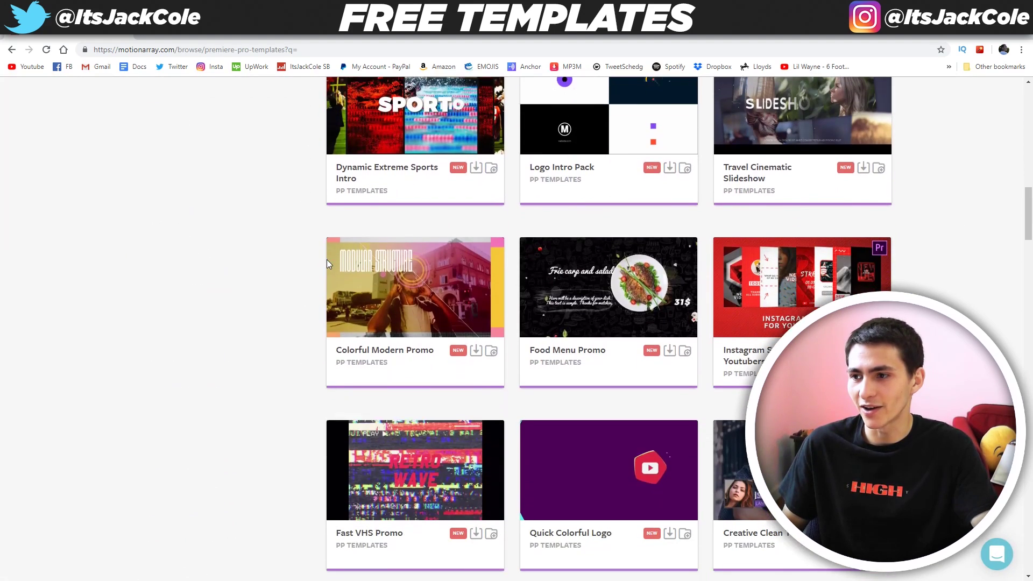
{"action": "scroll", "coordinate": [316, 258], "scroll_direction": "up", "scroll_amount": 12}
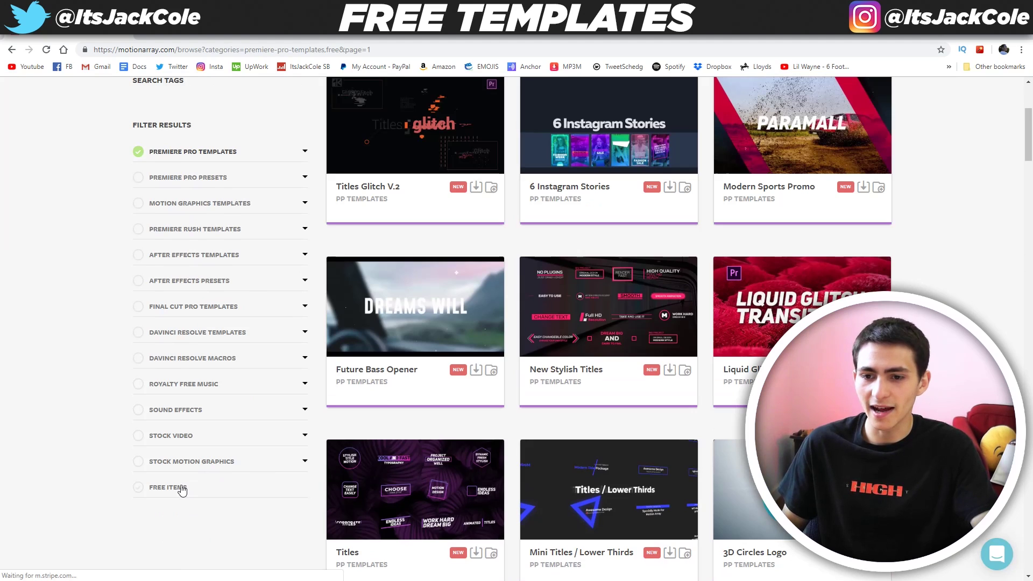
{"action": "left_click", "coordinate": [180, 487]}
Find Unfolding Titles among the free Premiere Pro templates, open its product page and download the template.
{"action": "scroll", "coordinate": [59, 306], "scroll_direction": "down", "scroll_amount": 5}
{"action": "scroll", "coordinate": [62, 307], "scroll_direction": "down", "scroll_amount": 8}
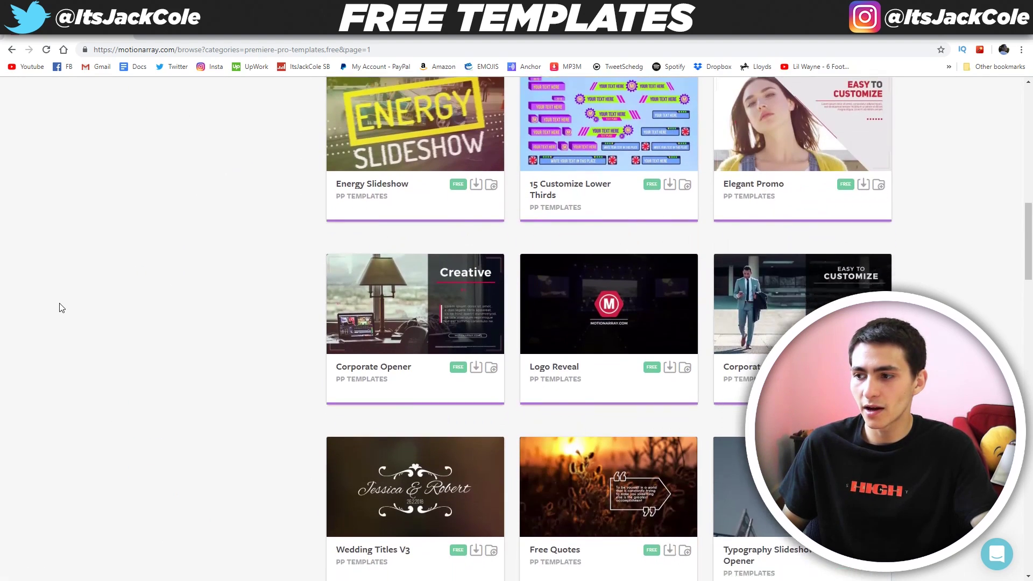
{"action": "scroll", "coordinate": [745, 343], "scroll_direction": "down", "scroll_amount": 4}
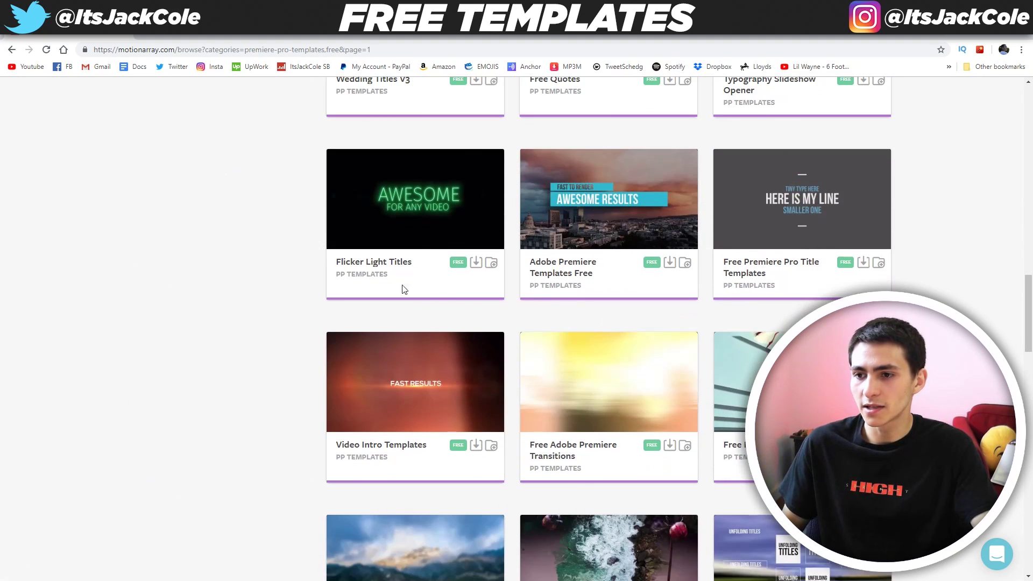
{"action": "scroll", "coordinate": [278, 254], "scroll_direction": "down", "scroll_amount": 3}
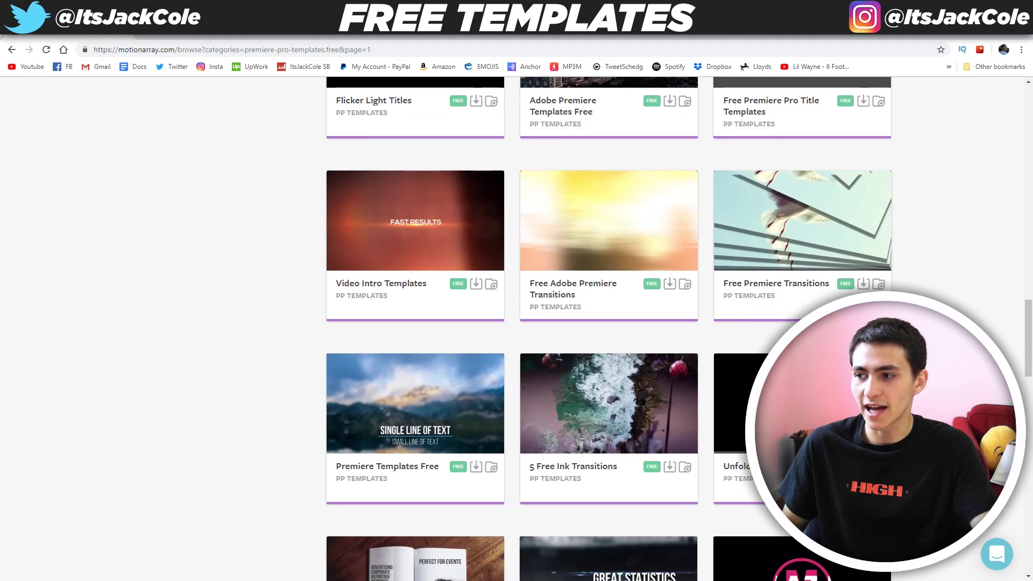
{"action": "left_click", "coordinate": [803, 404]}
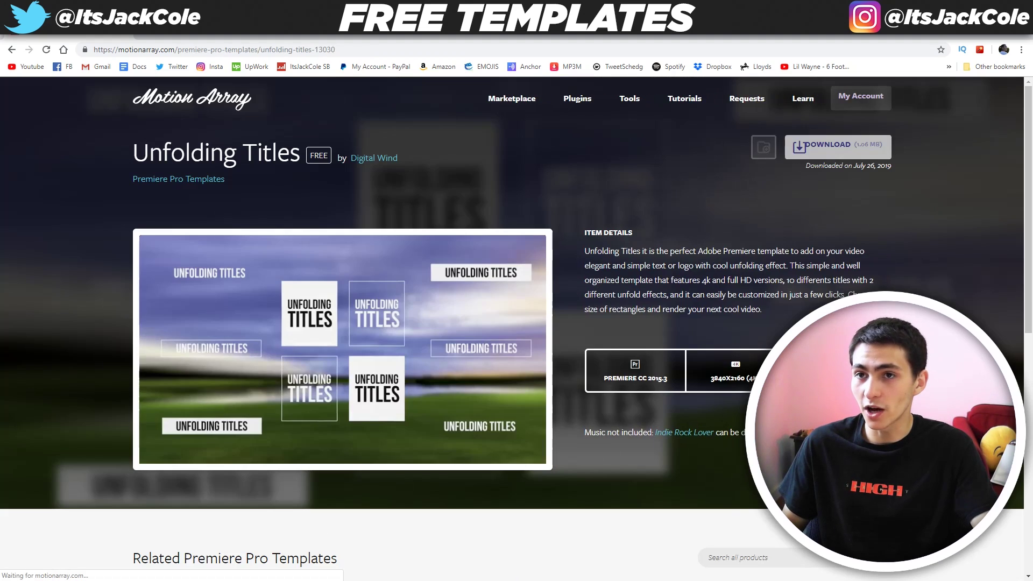
{"action": "left_click", "coordinate": [830, 147]}
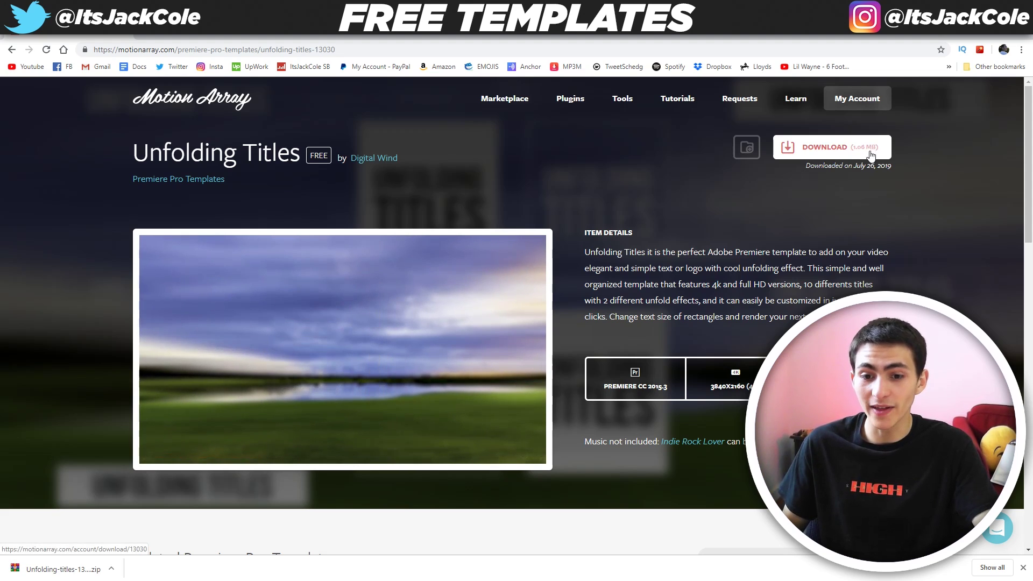
Switch to the empty FREEBIES folder in File Explorer, keeping the browser's finished download within reach.
{"action": "mouse_move", "coordinate": [618, 103]}
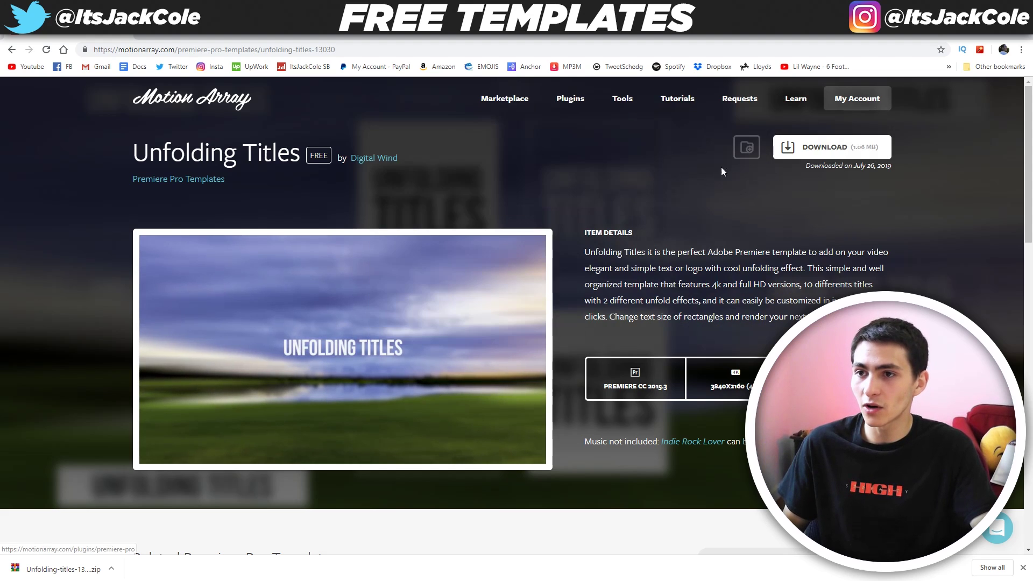
{"action": "mouse_move", "coordinate": [851, 104]}
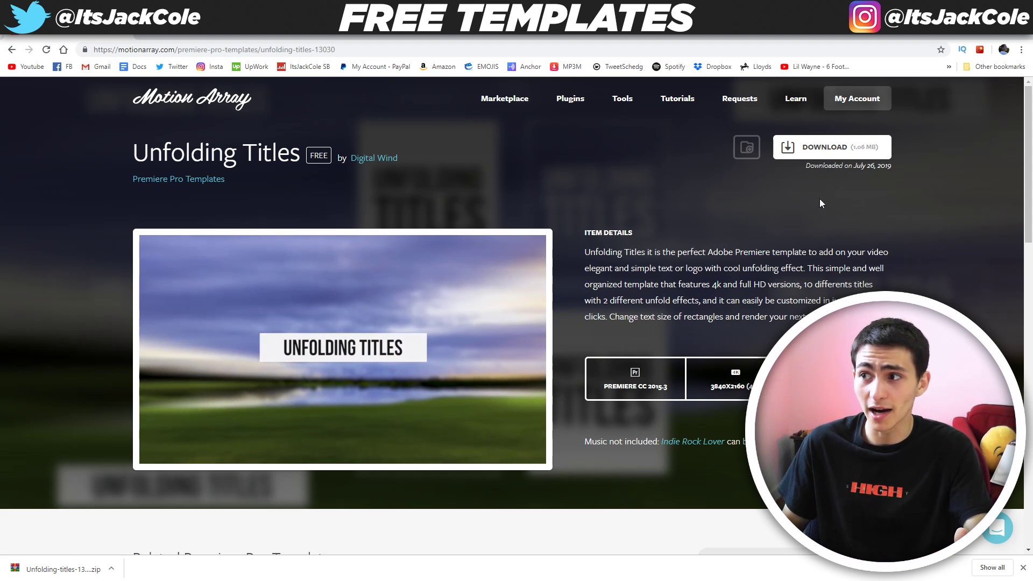
{"action": "mouse_move", "coordinate": [325, 383]}
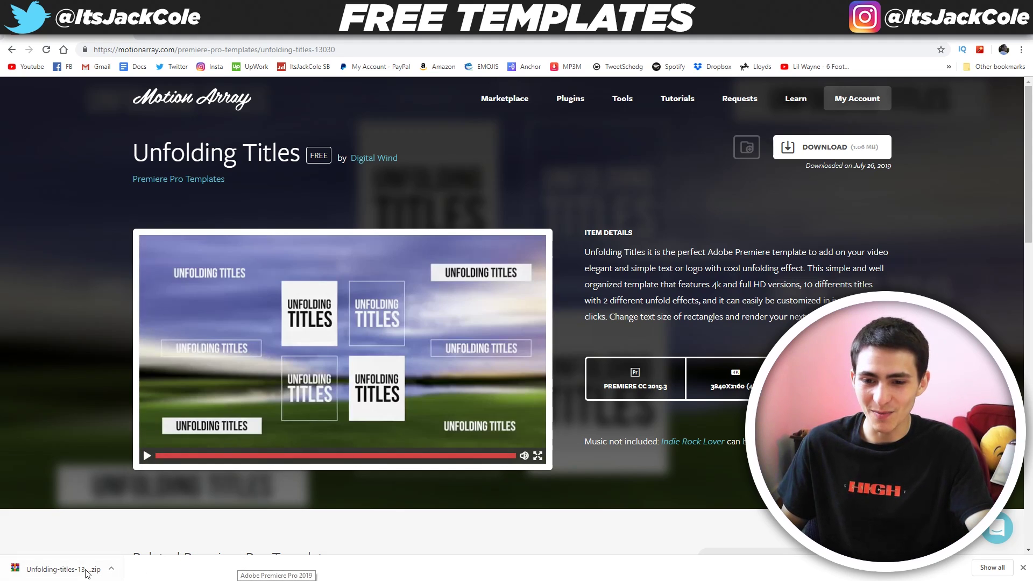
{"action": "mouse_move", "coordinate": [87, 579]}
{"action": "left_click", "coordinate": [53, 529]}
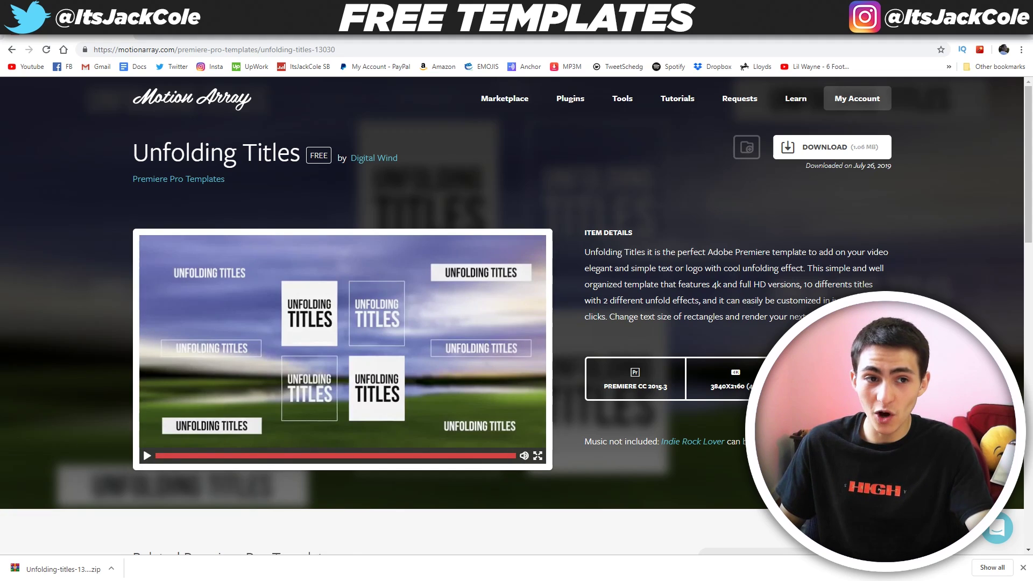
{"action": "left_click_drag", "start_coordinate": [684, 97], "coordinate": [565, 128]}
{"action": "left_click", "coordinate": [564, 120]}
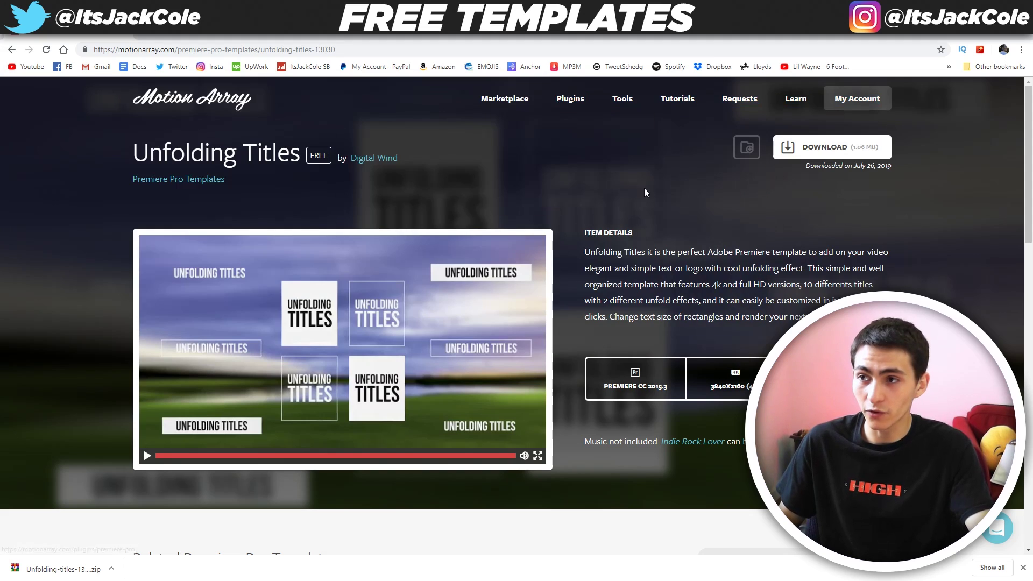
{"action": "mouse_move", "coordinate": [91, 579]}
{"action": "left_click", "coordinate": [52, 529]}
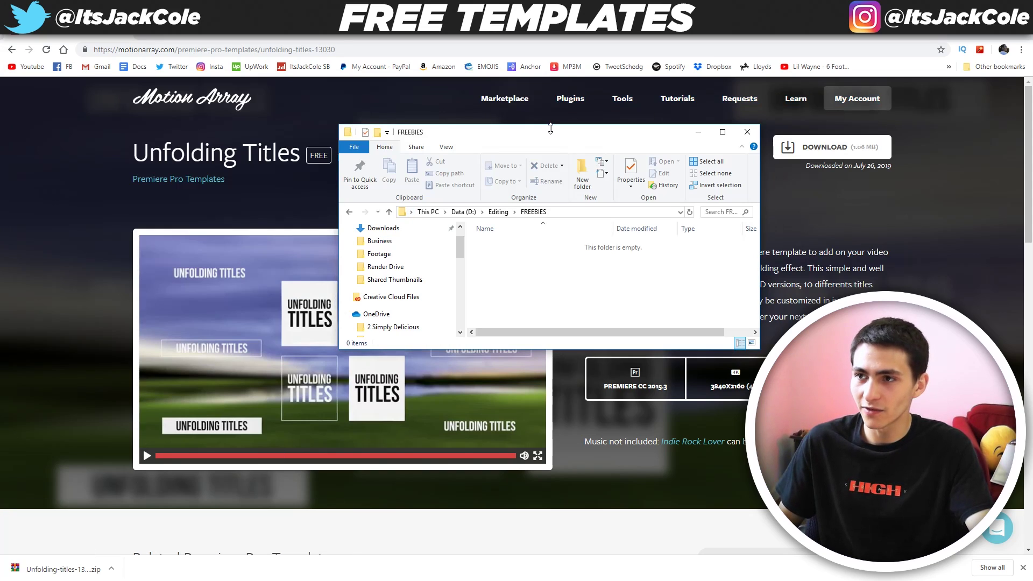
Enlarge the FREEBIES window, copy the downloaded Unfolding Titles archive into the folder and extract it there.
{"action": "double_click", "coordinate": [551, 128]}
{"action": "left_click_drag", "start_coordinate": [76, 568], "coordinate": [592, 313]}
{"action": "right_click", "coordinate": [557, 143]}
{"action": "left_click", "coordinate": [586, 179]}
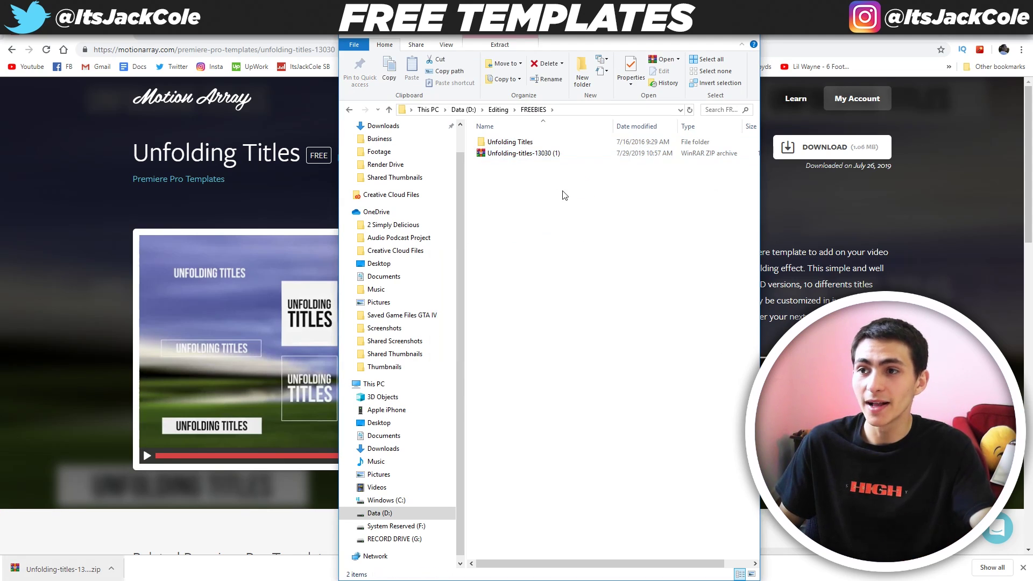
Open the Font Link document from the Font subfolder of the extracted Unfolding Titles folder.
{"action": "double_click", "coordinate": [522, 143]}
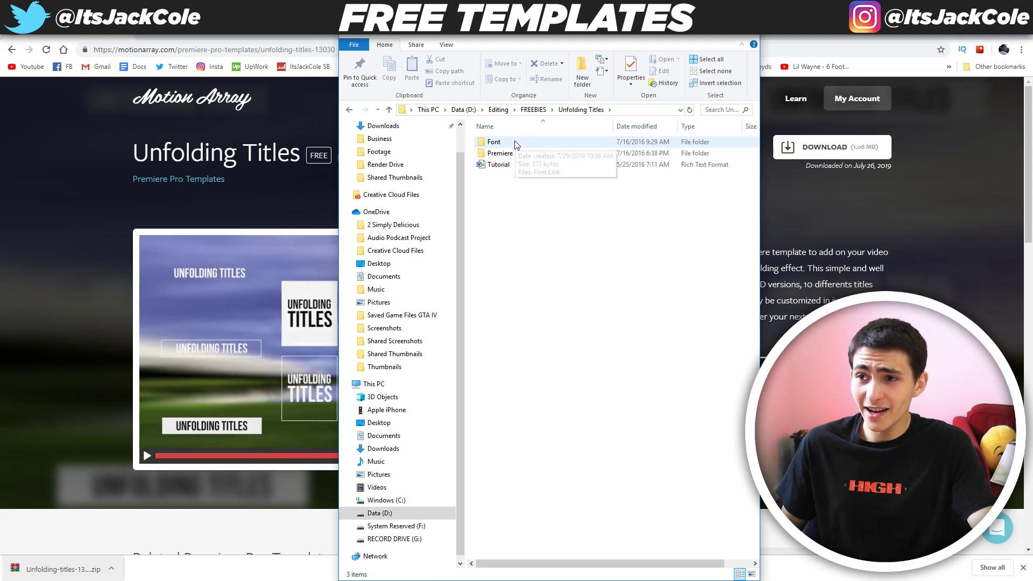
{"action": "double_click", "coordinate": [507, 144]}
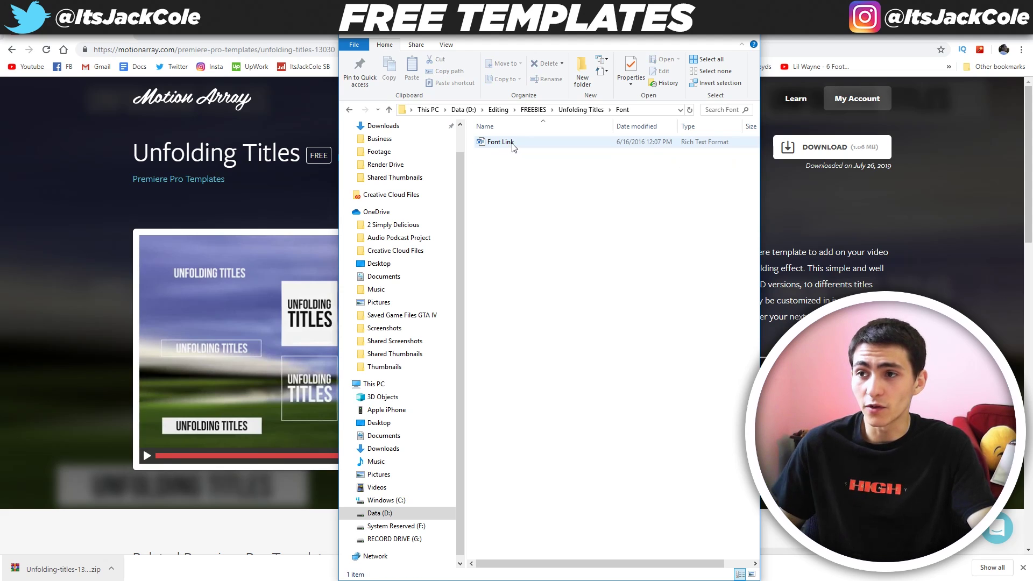
{"action": "double_click", "coordinate": [511, 143]}
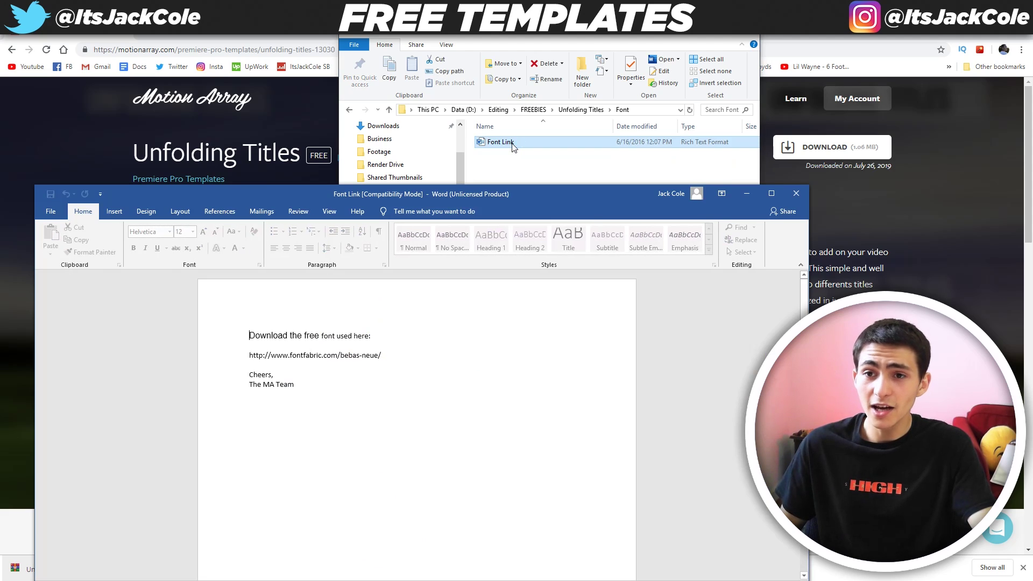
{"action": "left_click", "coordinate": [537, 325]}
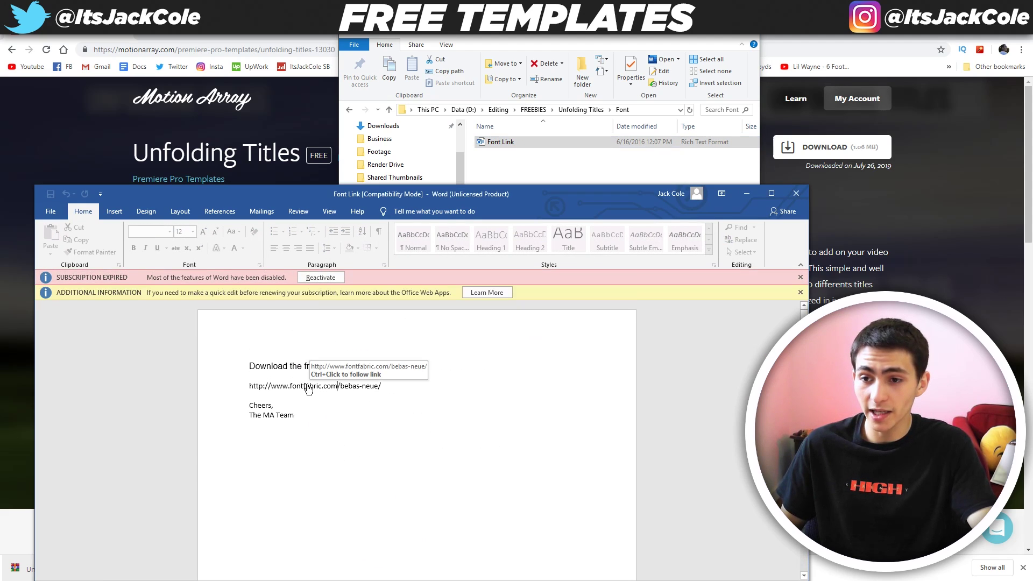
{"action": "triple_click", "coordinate": [308, 358]}
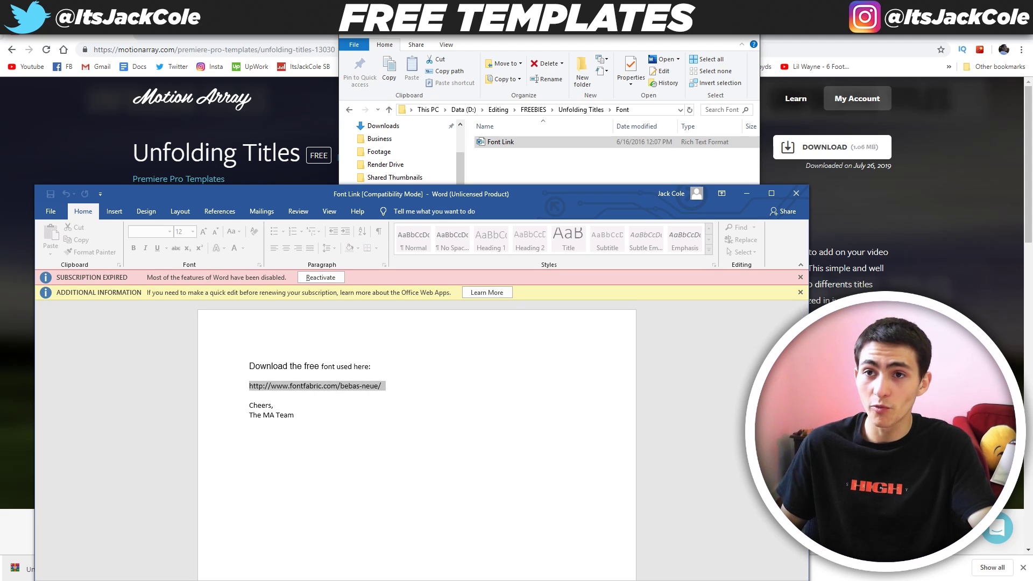
{"action": "left_click", "coordinate": [234, 41]}
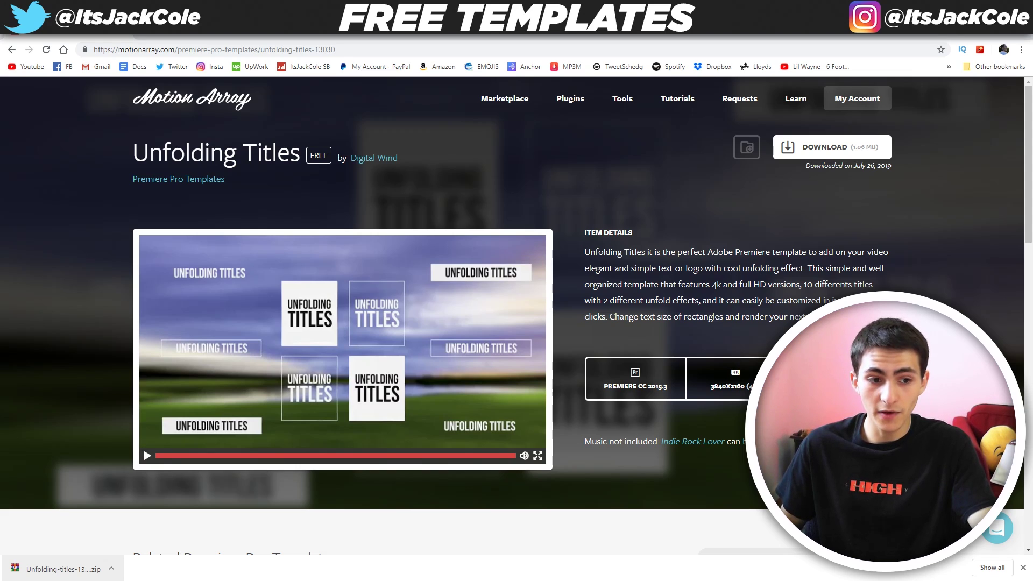
{"action": "key", "text": "alt+Tab"}
{"action": "left_click", "coordinate": [302, 386]}
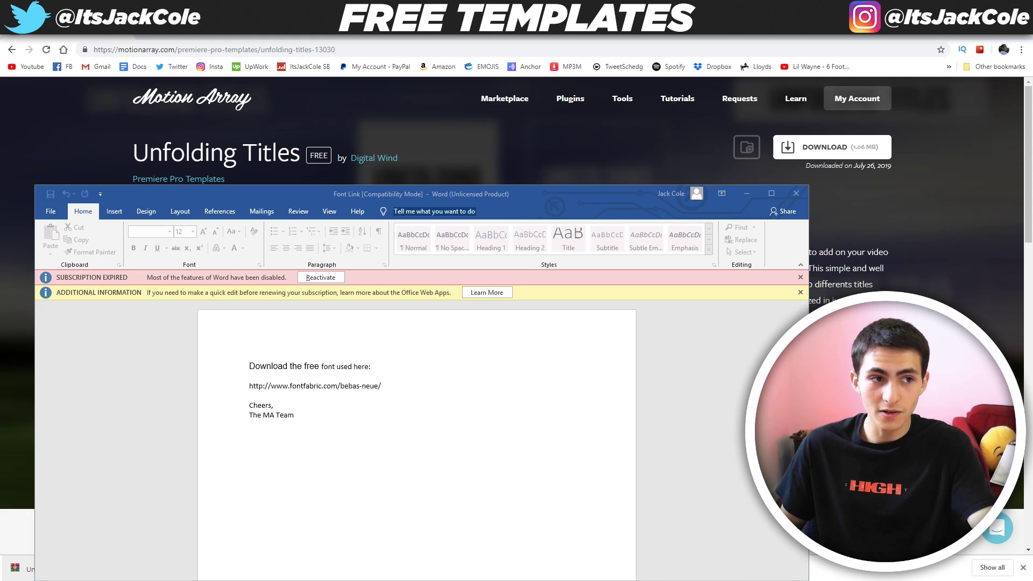
{"action": "left_click", "coordinate": [302, 386], "text": "ctrl"}
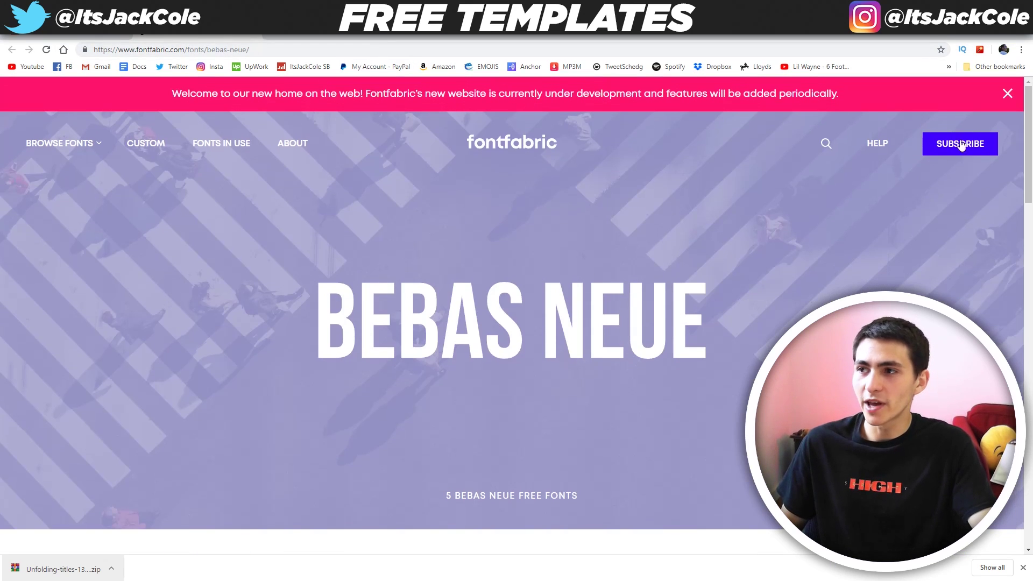
Download the Bebas Neue font from its Fontfabric page and dismiss the newsletter prompt.
{"action": "scroll", "coordinate": [791, 246], "scroll_direction": "down", "scroll_amount": 3}
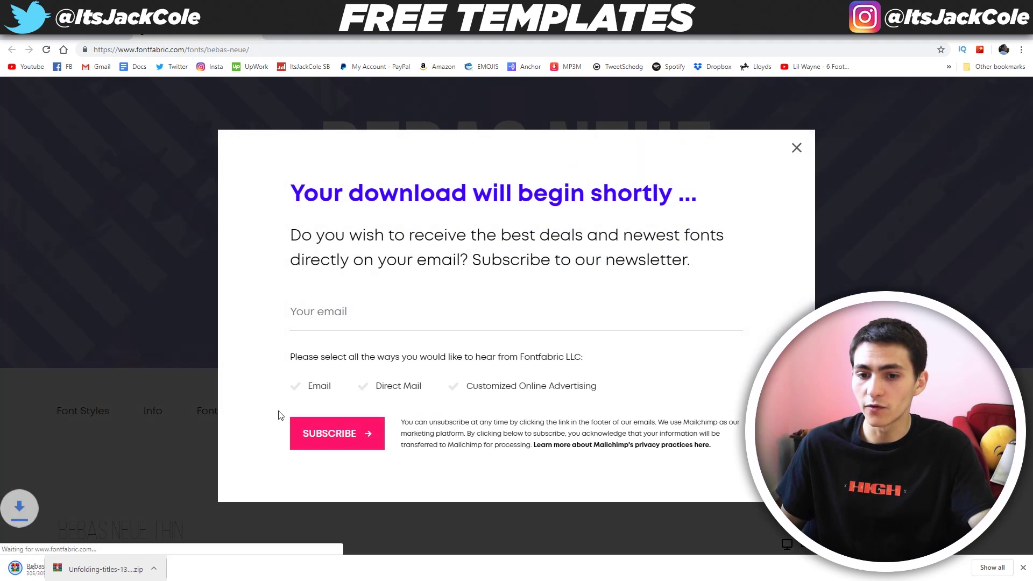
{"action": "left_click", "coordinate": [128, 327]}
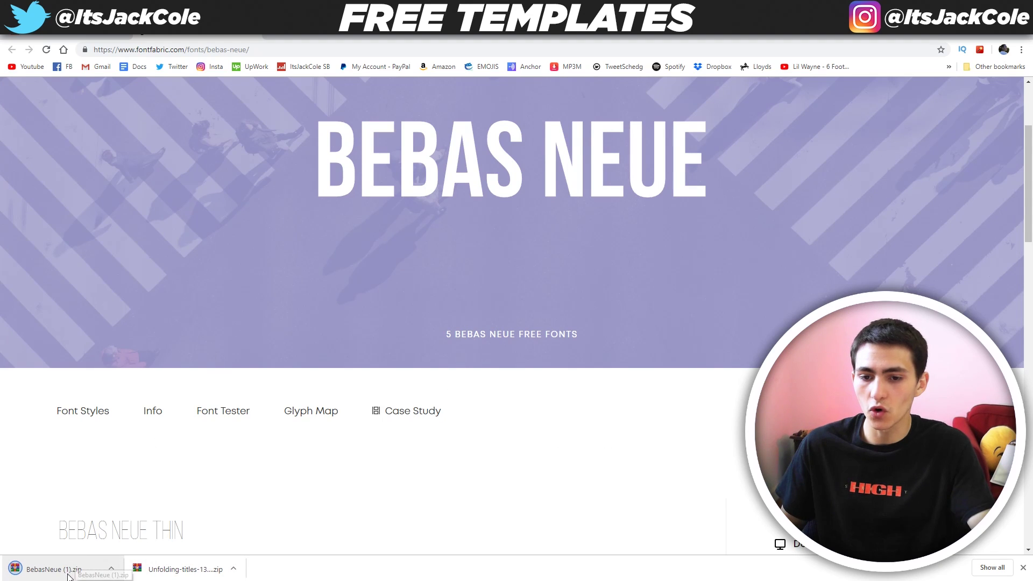
{"action": "scroll", "coordinate": [299, 422], "scroll_direction": "up", "scroll_amount": 3}
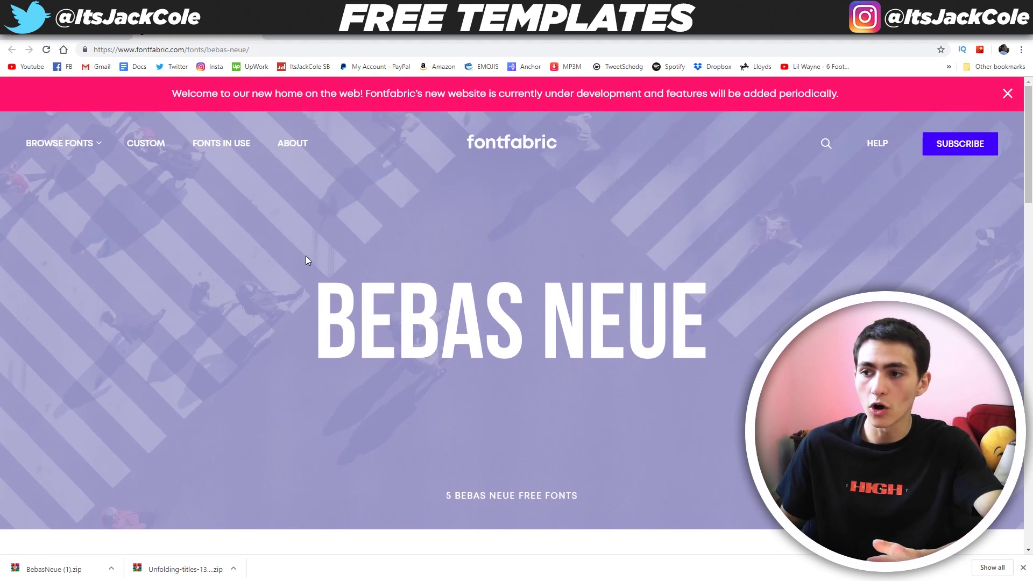
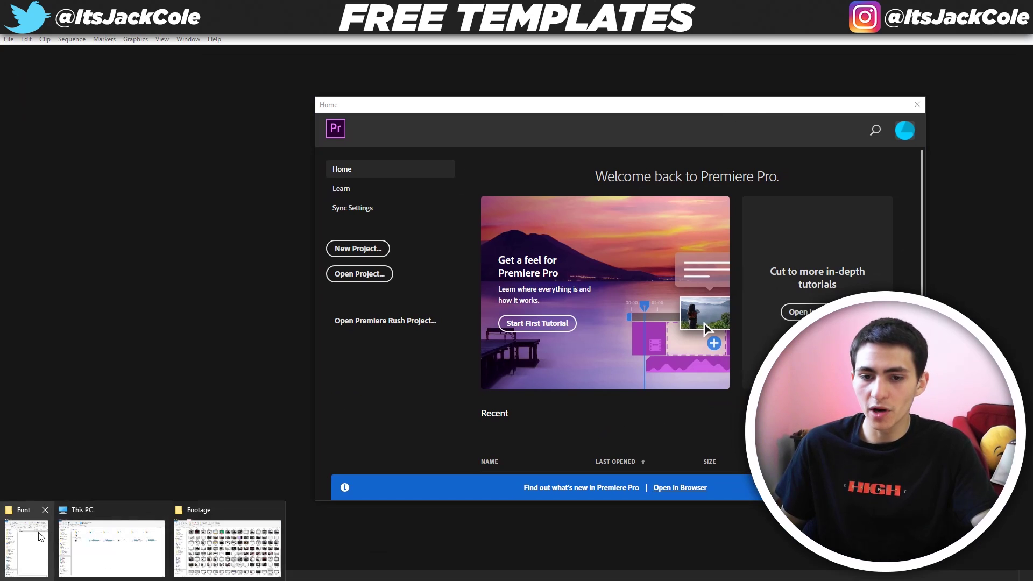
Open the non-4K Unfolding Titles project from the template's Premiere folder in Premiere Pro and convert it as Unfolding Titles_1 in the same location.
{"action": "left_click", "coordinate": [27, 544]}
{"action": "left_click", "coordinate": [569, 110]}
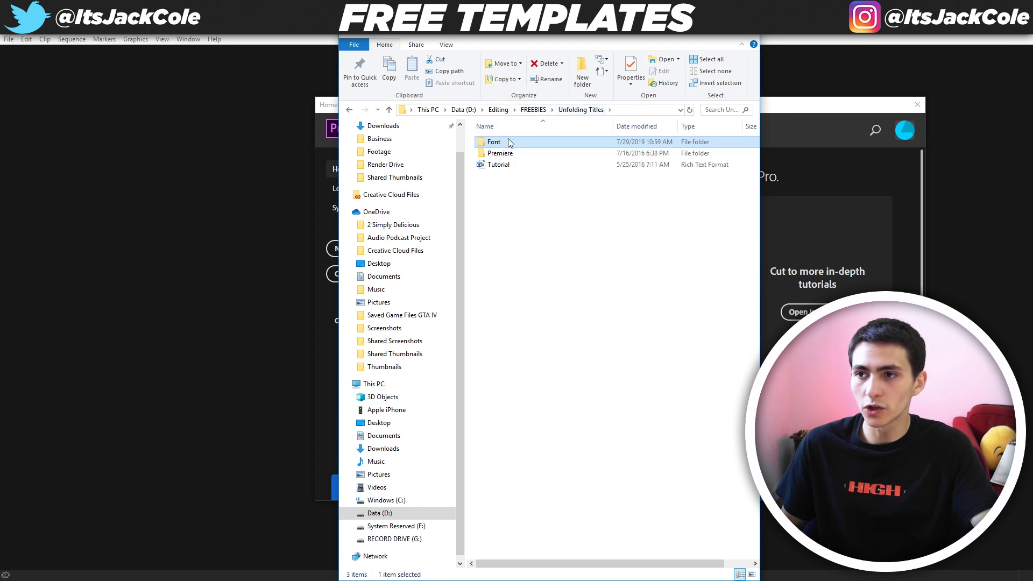
{"action": "double_click", "coordinate": [509, 155]}
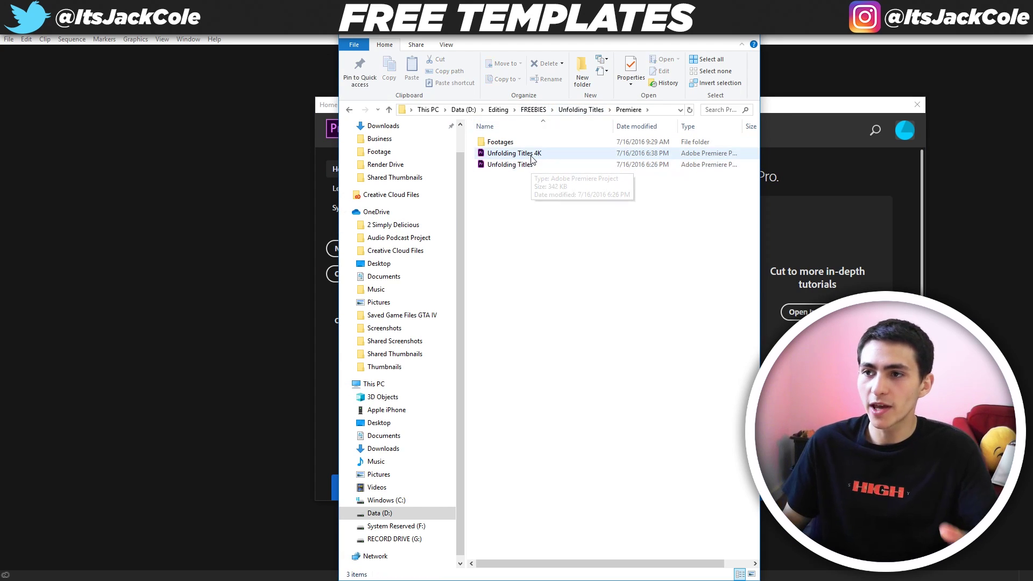
{"action": "left_click", "coordinate": [530, 154]}
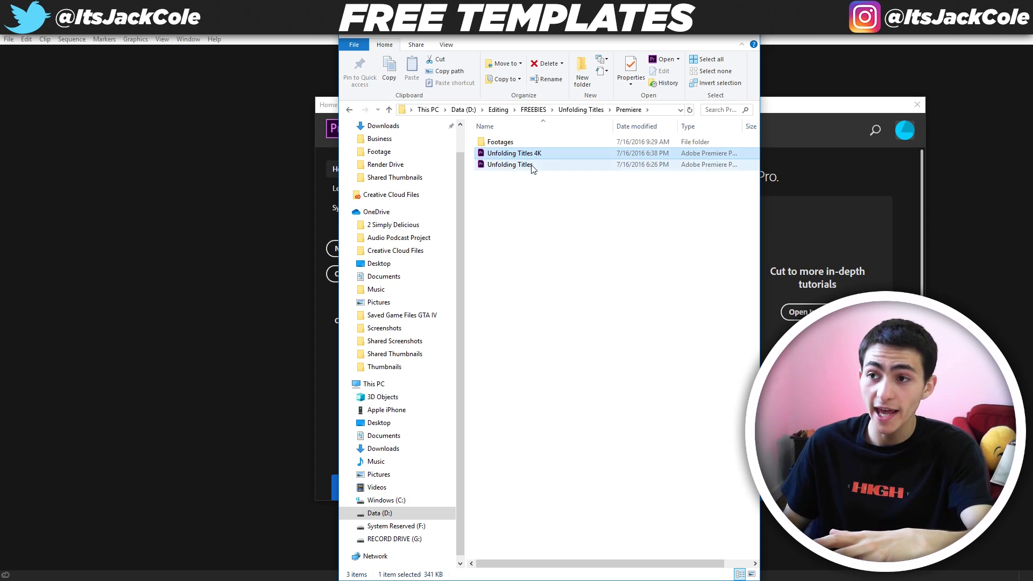
{"action": "left_click", "coordinate": [532, 166]}
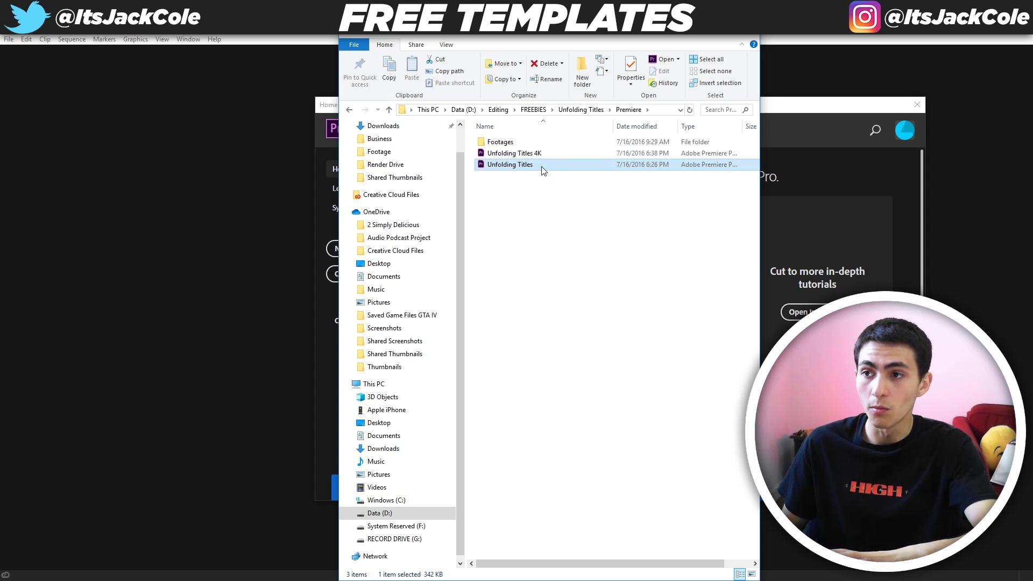
{"action": "double_click", "coordinate": [538, 168]}
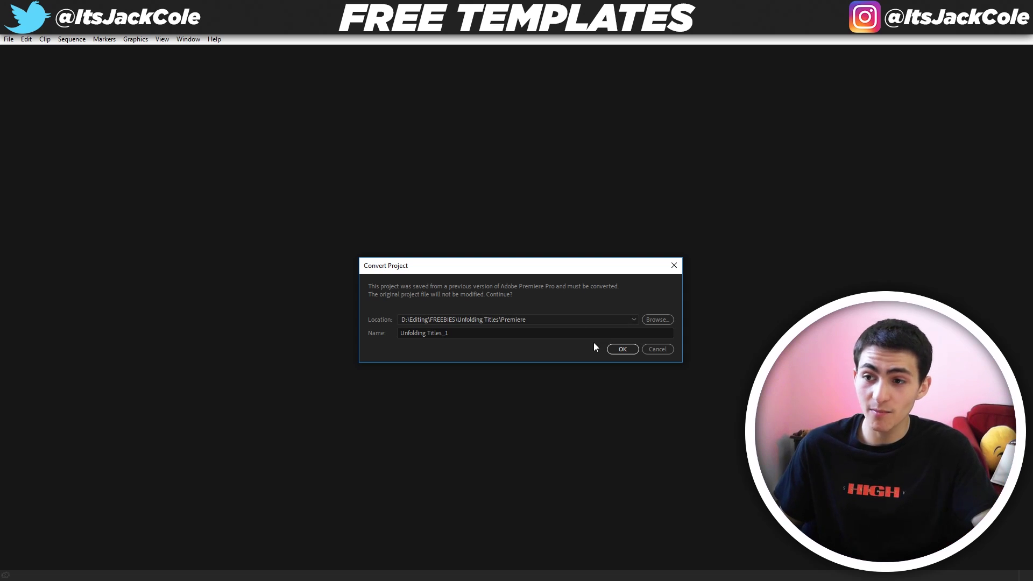
{"action": "left_click", "coordinate": [623, 351]}
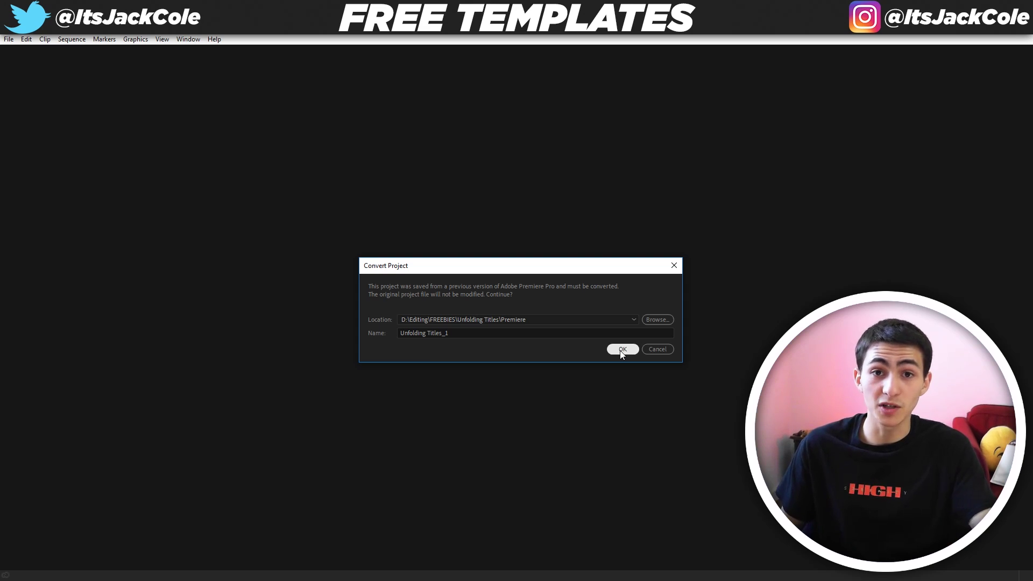
{"action": "left_click", "coordinate": [622, 350]}
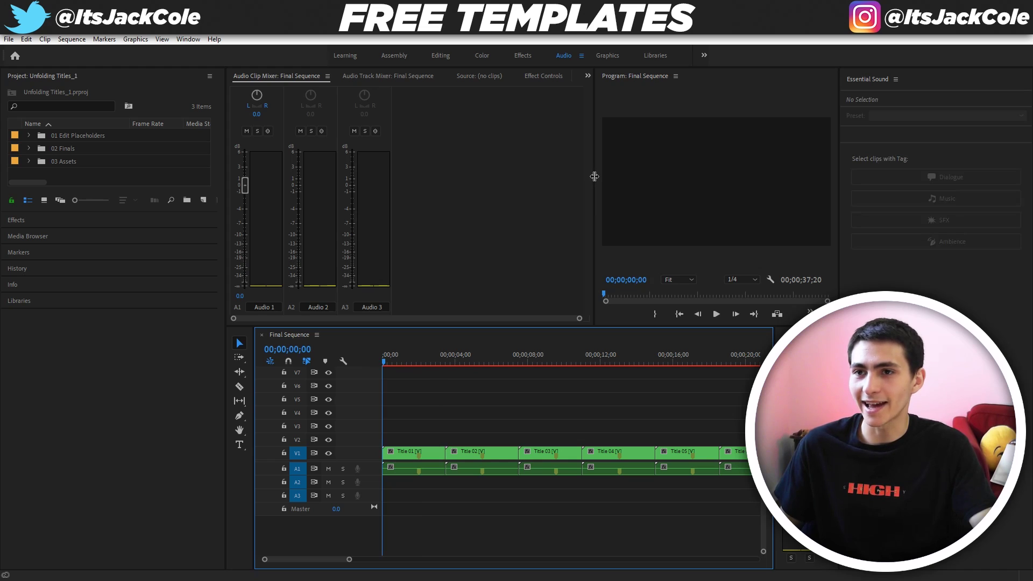
Widen the Program Monitor area and switch the layout to the Editing workspace.
{"action": "left_click_drag", "start_coordinate": [594, 177], "coordinate": [554, 178]}
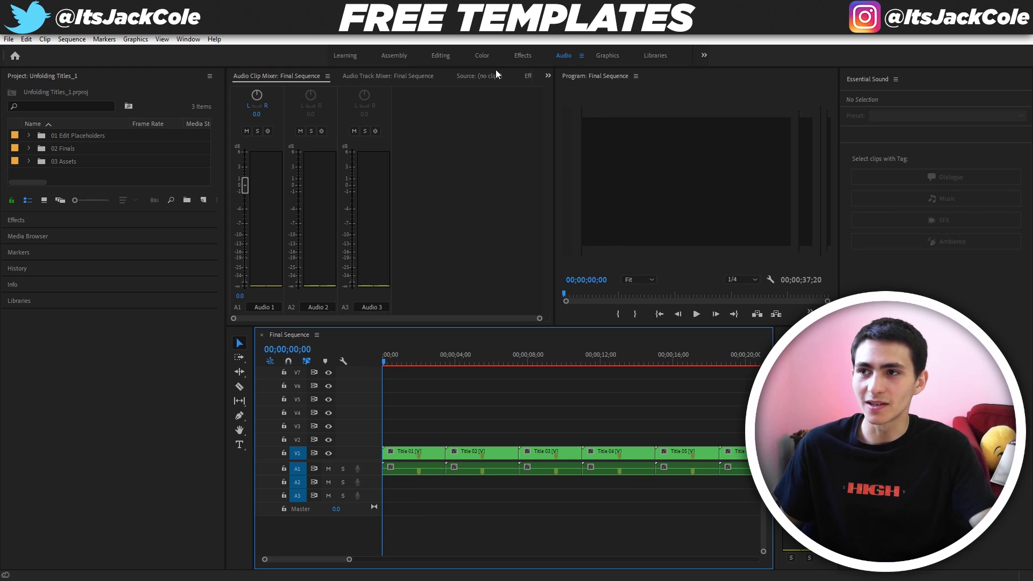
{"action": "left_click", "coordinate": [440, 56]}
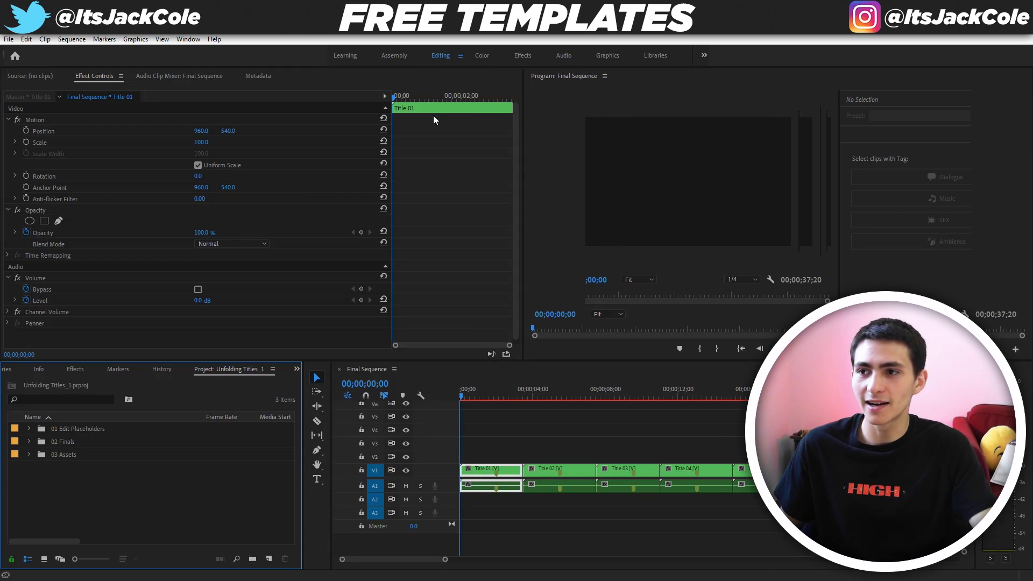
{"action": "left_click", "coordinate": [499, 440]}
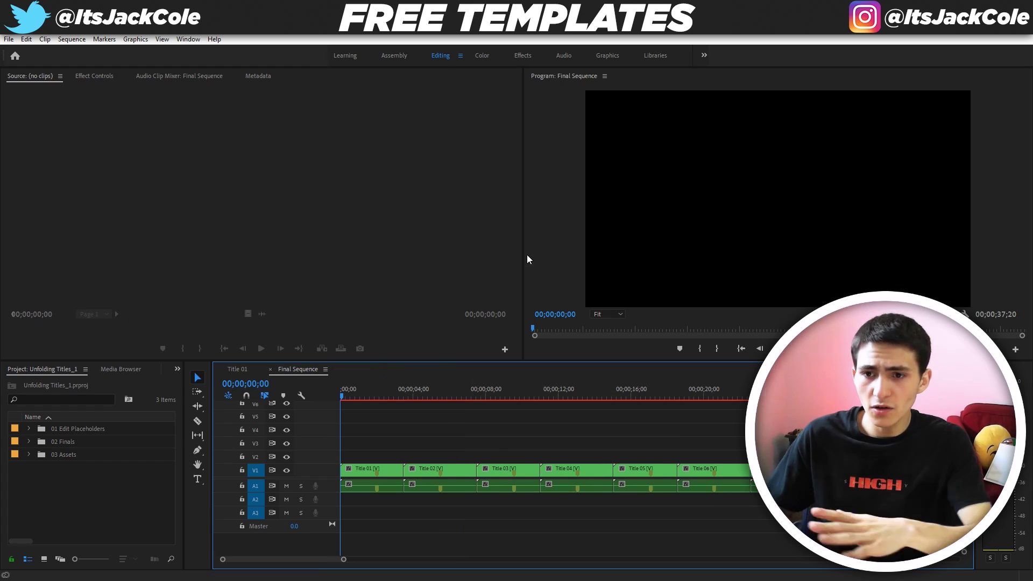
Preview the first title of the Final Sequence by scrubbing over it and playing the timeline from the start.
{"action": "mouse_move", "coordinate": [350, 393]}
{"action": "left_mouse_down"}
{"action": "mouse_move", "coordinate": [364, 398]}
{"action": "mouse_move", "coordinate": [340, 407]}
{"action": "left_mouse_up"}
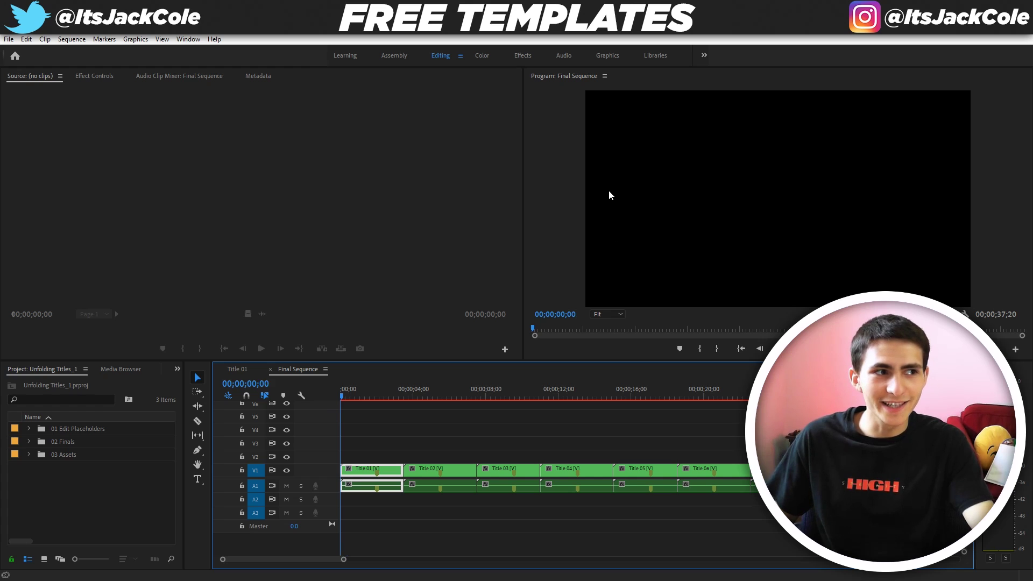
{"action": "left_click", "coordinate": [434, 426]}
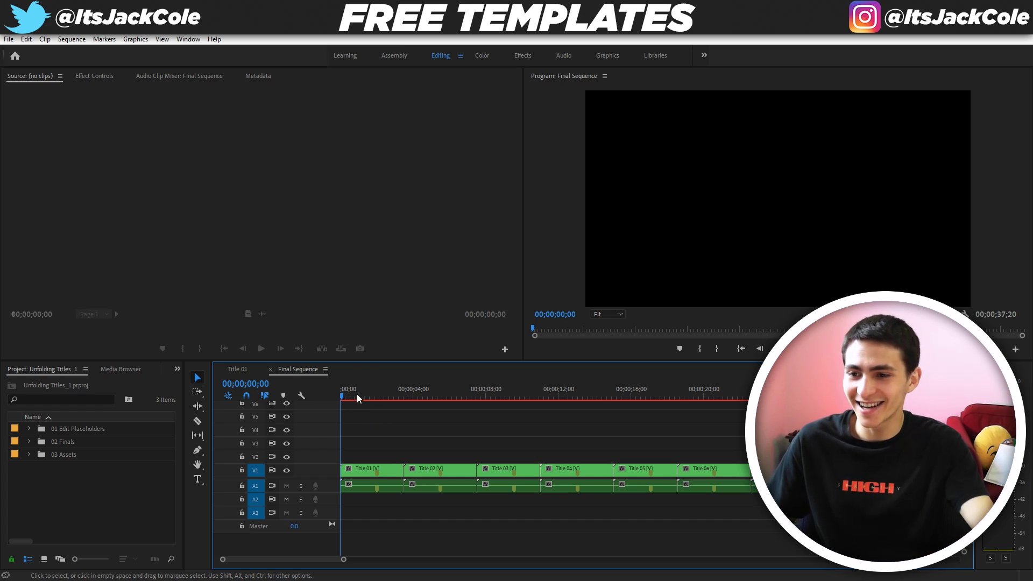
{"action": "left_click_drag", "start_coordinate": [358, 398], "coordinate": [362, 399]}
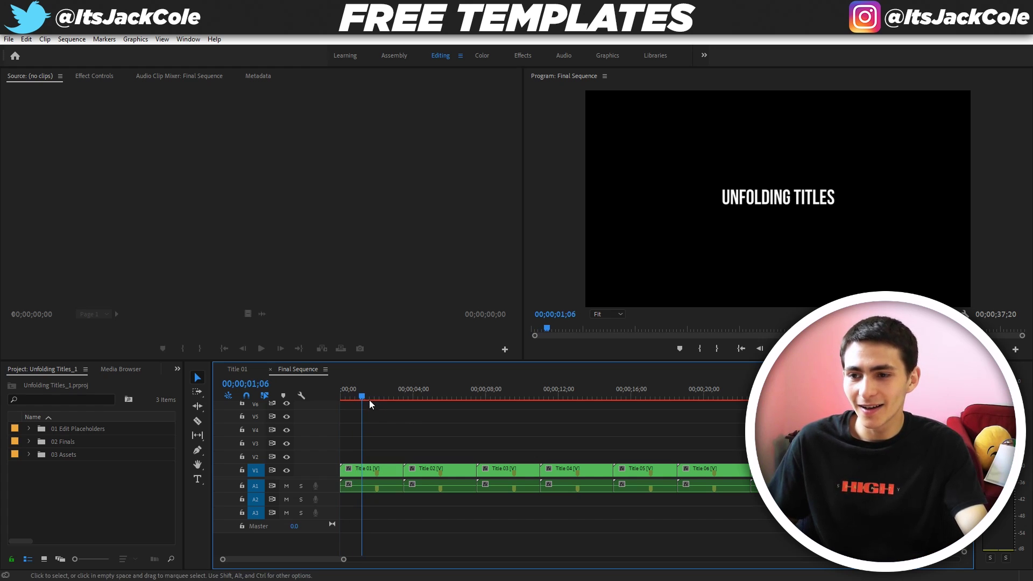
{"action": "key", "text": "Home"}
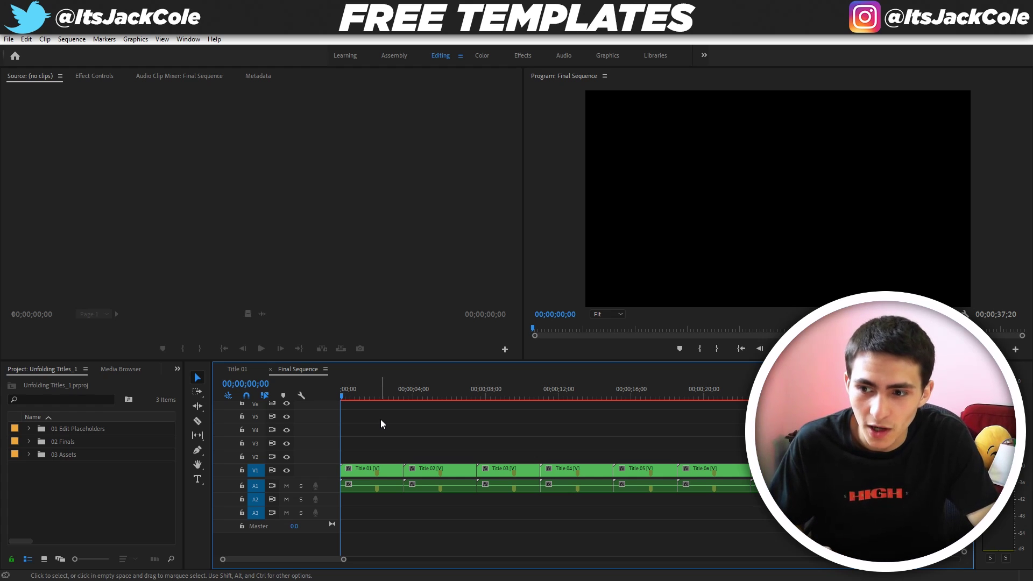
{"action": "key", "text": "space"}
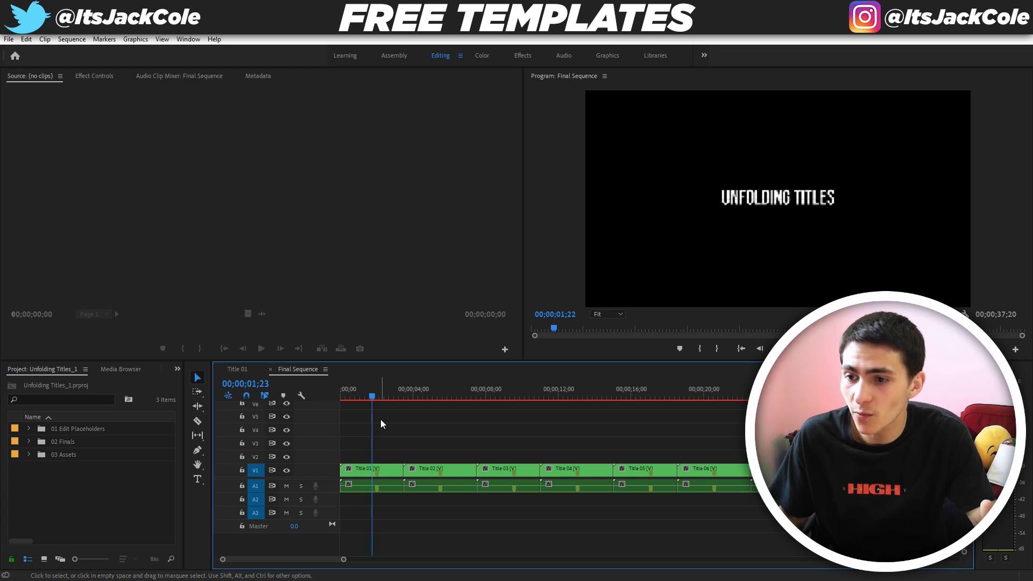